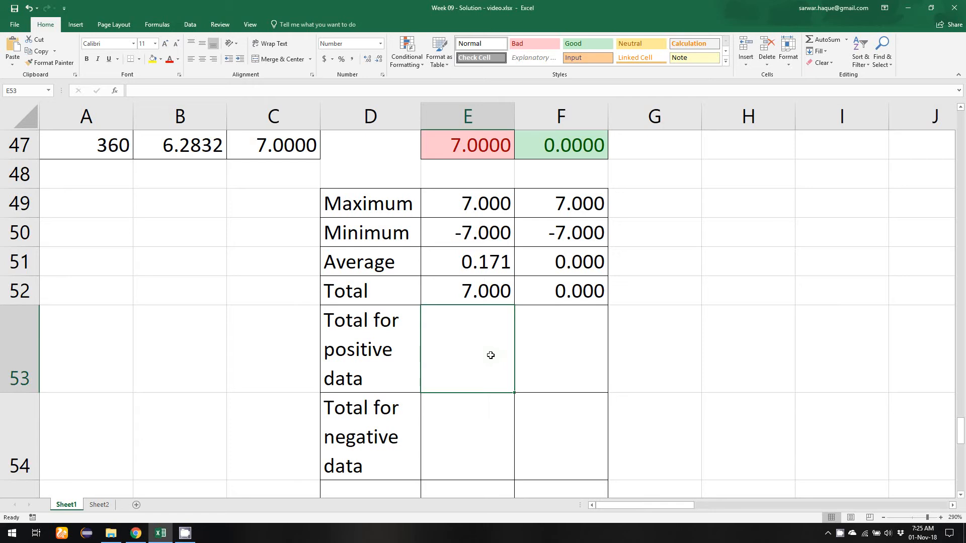
# Step: Examine the x values in E7:E47 and the blank total cells for positive and negative data below the table
pyautogui.scroll(15, 500, 348)
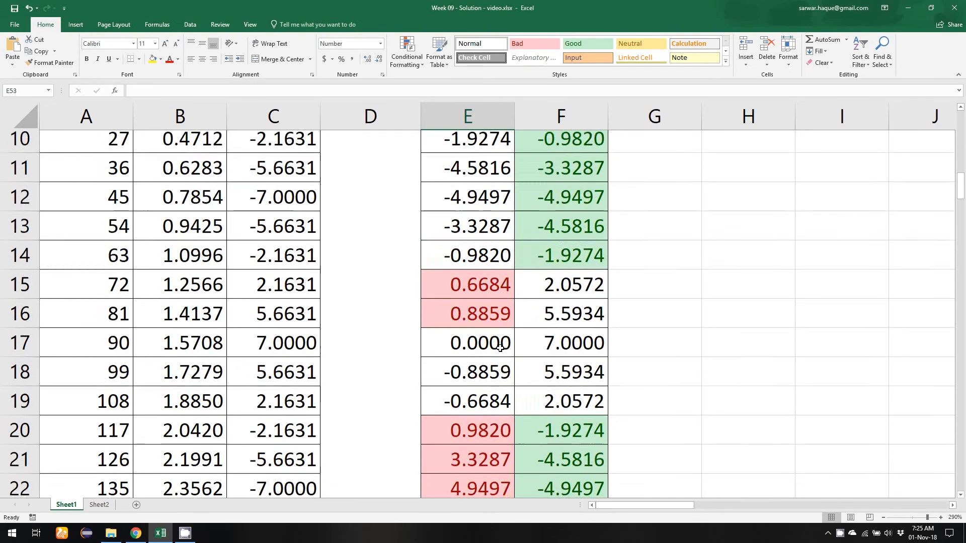
pyautogui.scroll(-2, 500, 348)
pyautogui.scroll(2, 491, 253)
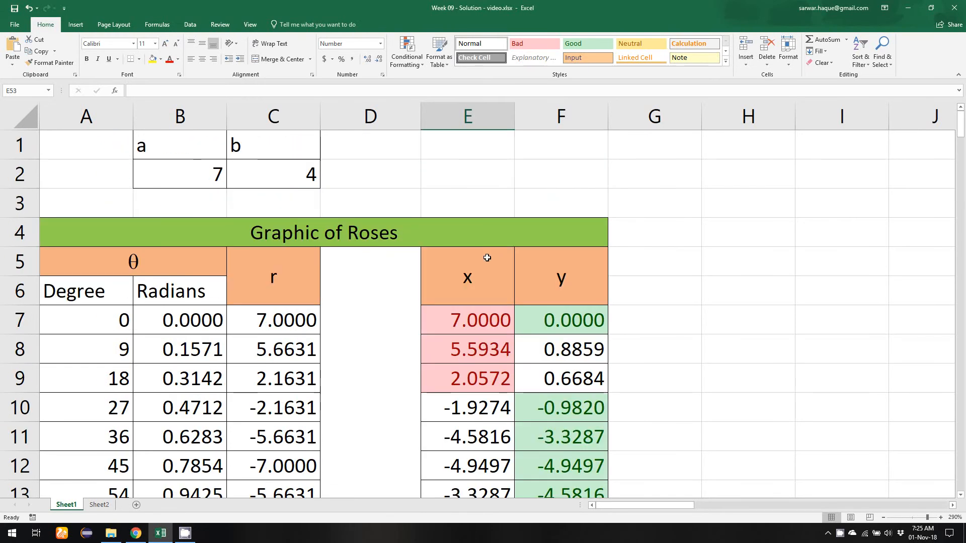
pyautogui.scroll(-1, 480, 311)
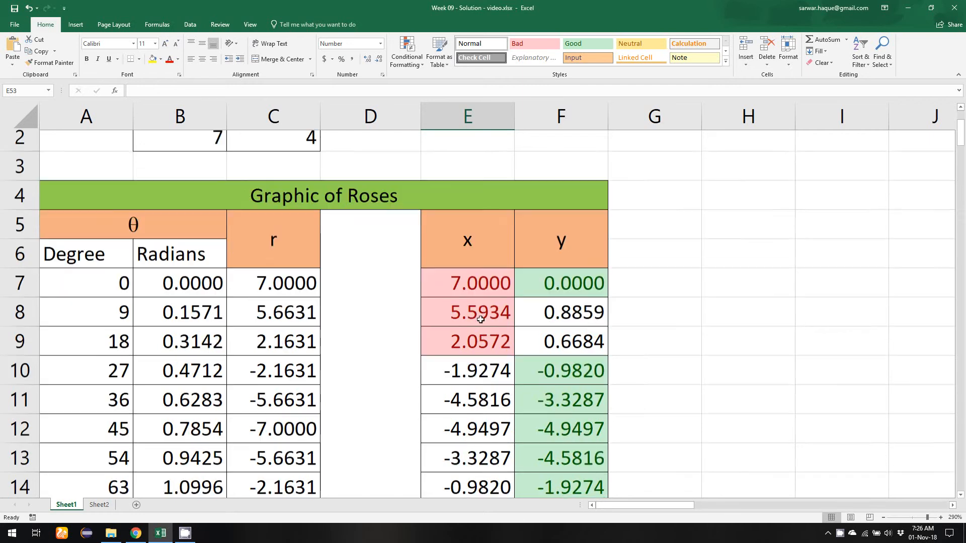
pyautogui.moveTo(481, 233); pyautogui.dragTo(514, 483)
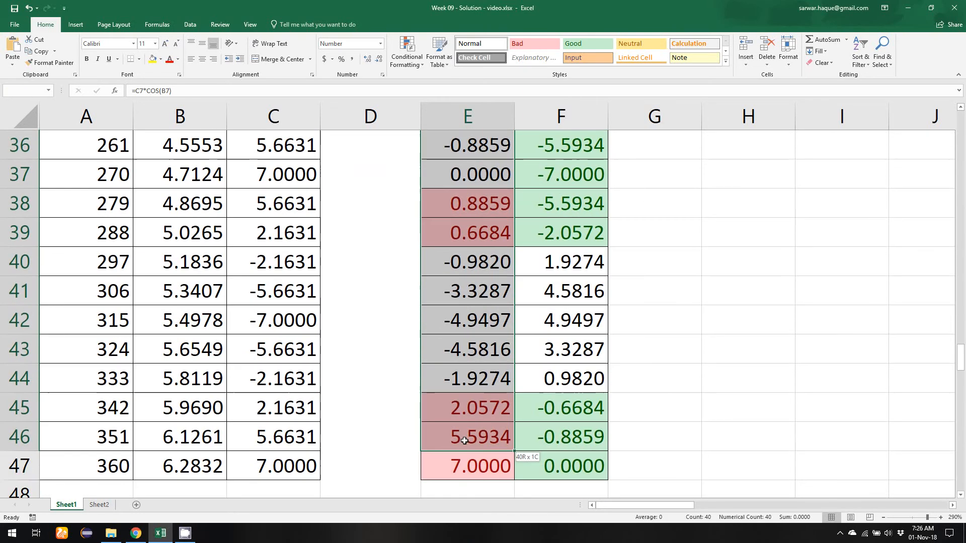
pyautogui.scroll(-7, 477, 407)
pyautogui.scroll(-1, 476, 406)
pyautogui.scroll(7, 473, 405)
pyautogui.scroll(-3, 472, 403)
pyautogui.click(390, 345)
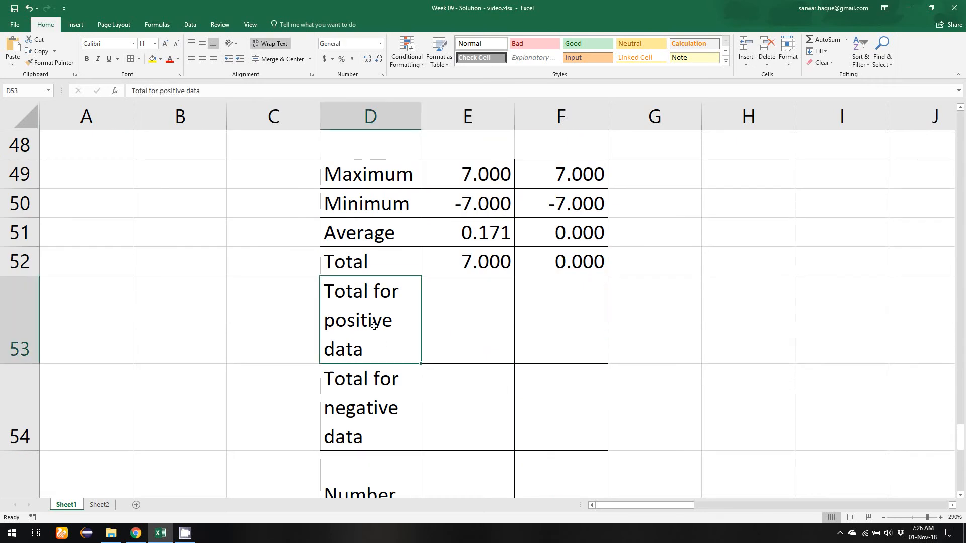
pyautogui.click(467, 323)
pyautogui.click(557, 314)
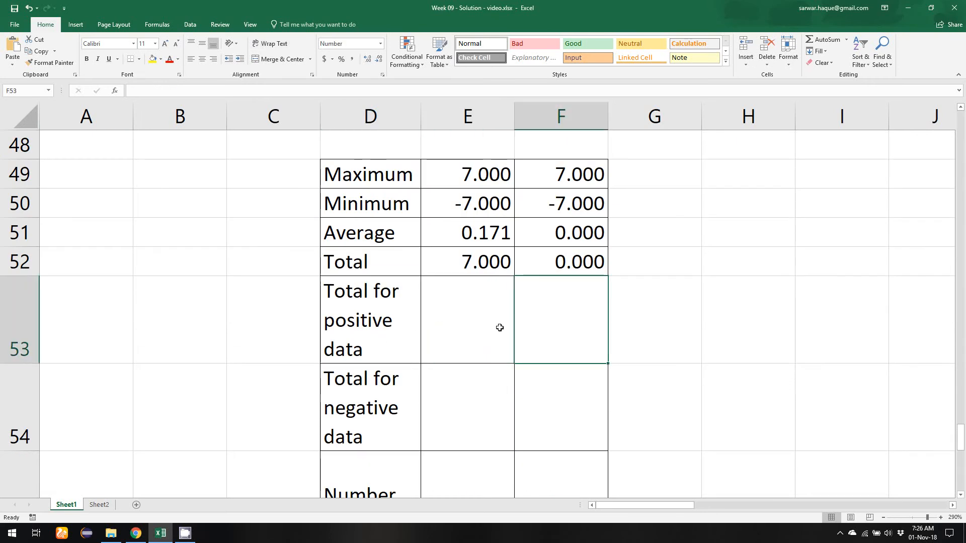
# Step: Start a SUMIFS formula in E53 for the total of positive x data, with E7:E47 as the sum range
pyautogui.click(468, 333)
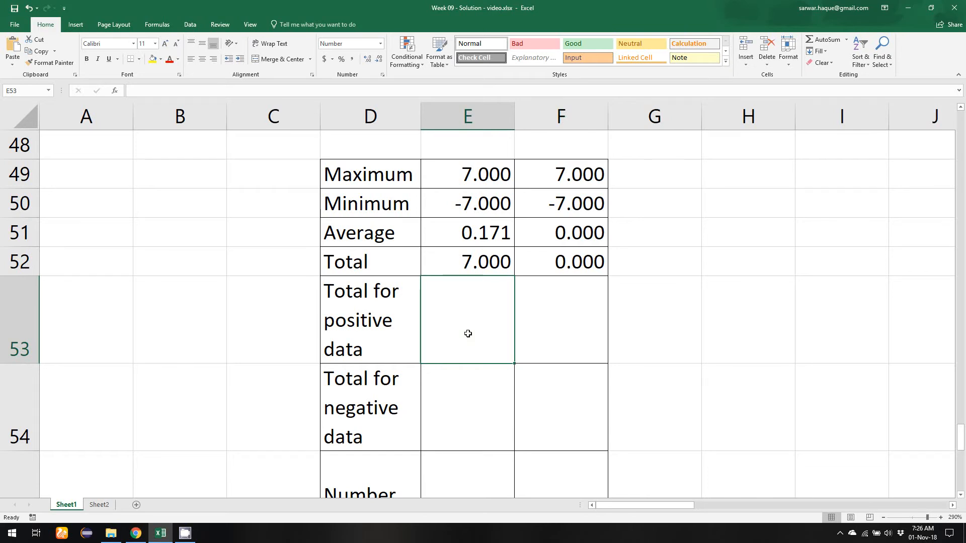
pyautogui.write('=')
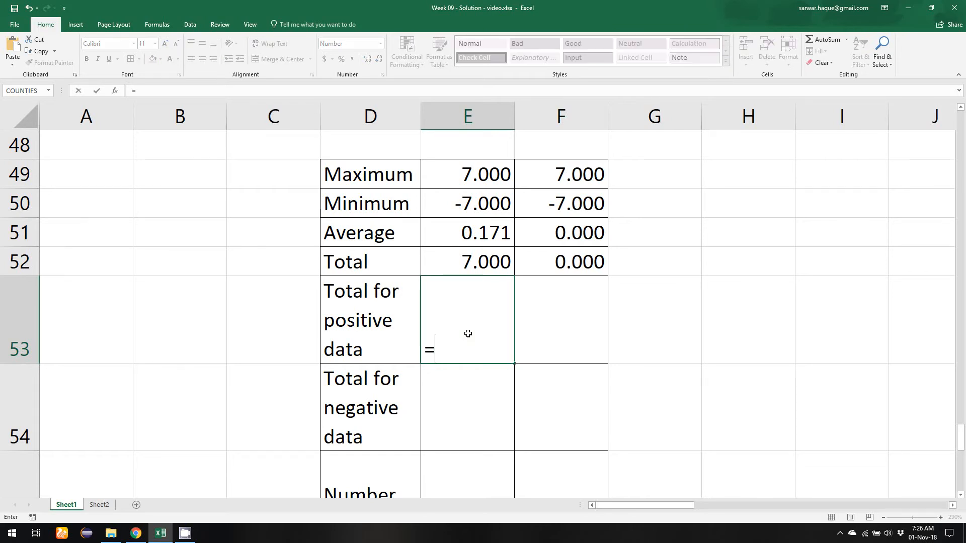
pyautogui.write('su')
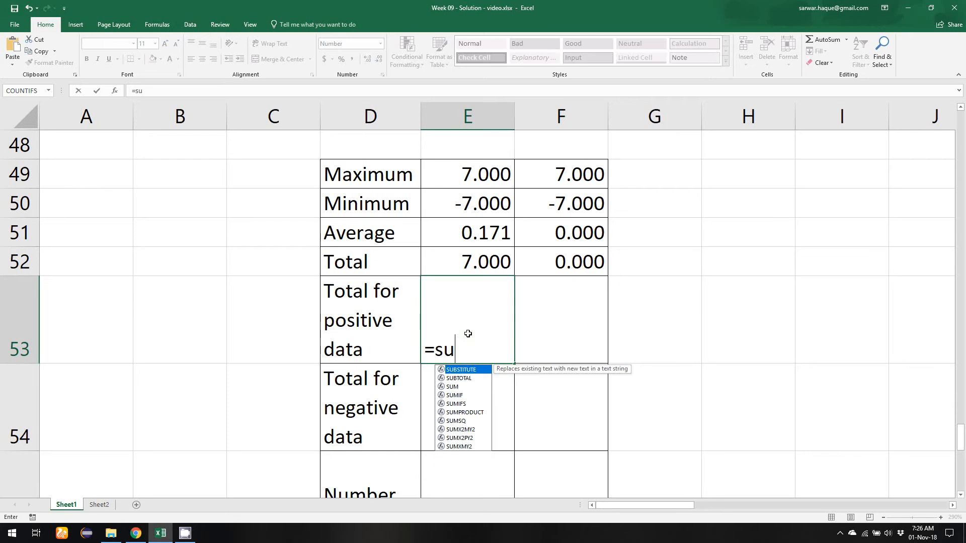
pyautogui.doubleClick(461, 404)
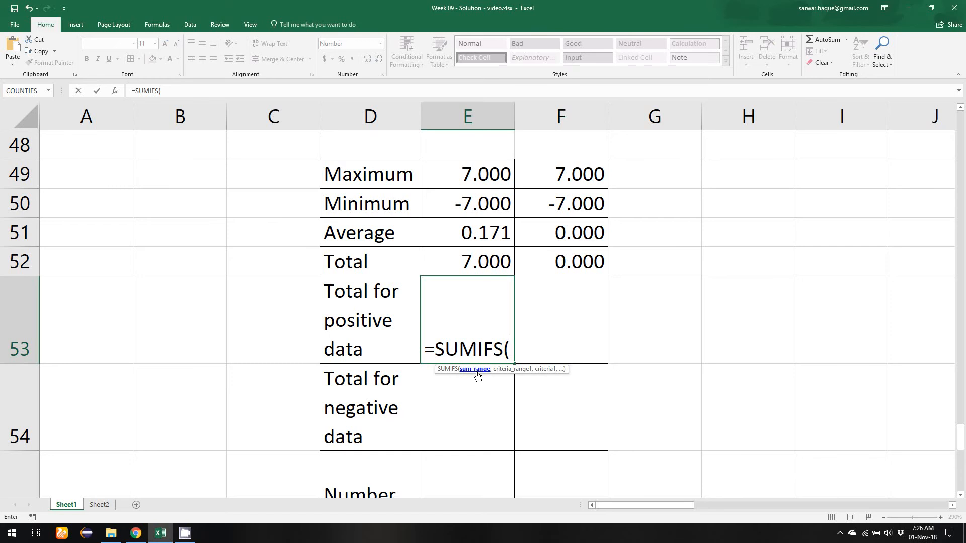
pyautogui.scroll(12, 500, 321)
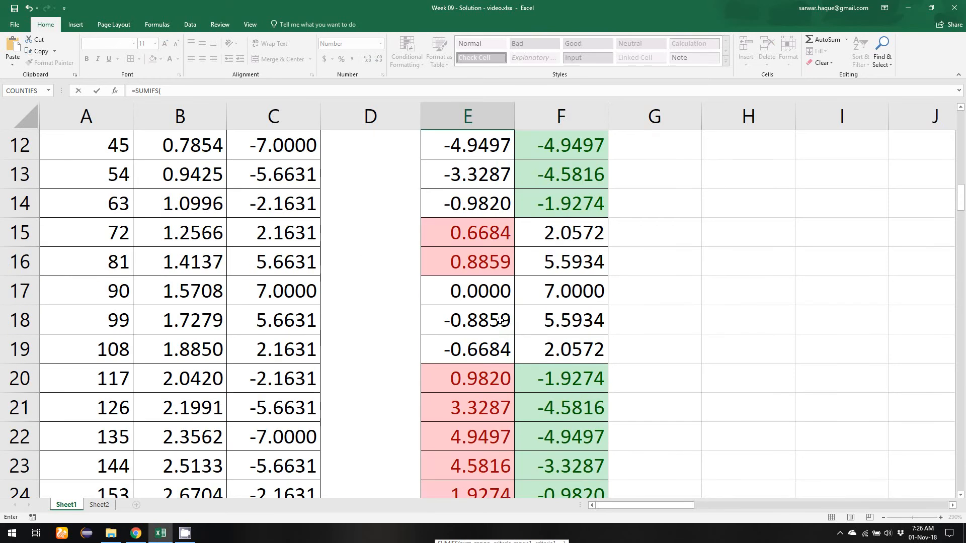
pyautogui.scroll(4, 500, 320)
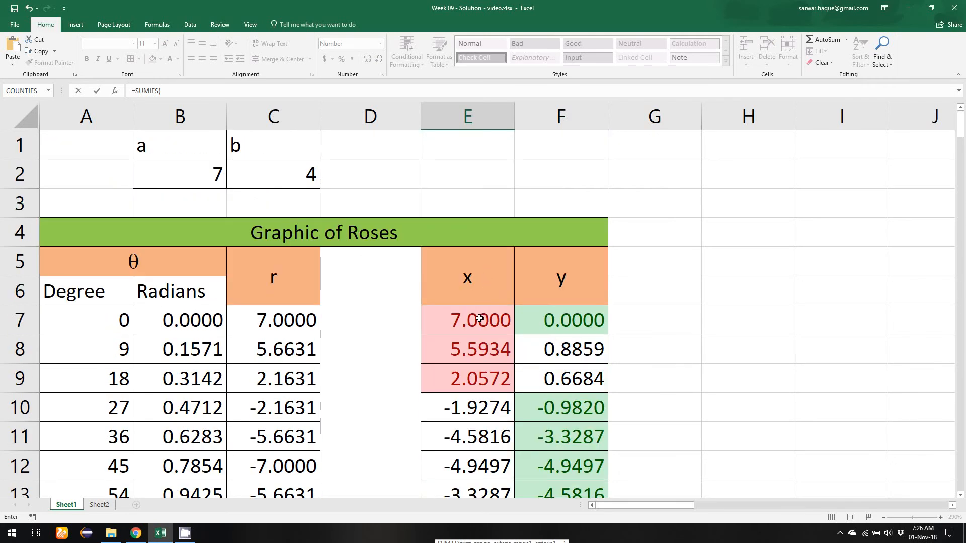
pyautogui.scroll(-17, 480, 318)
pyautogui.scroll(4, 490, 362)
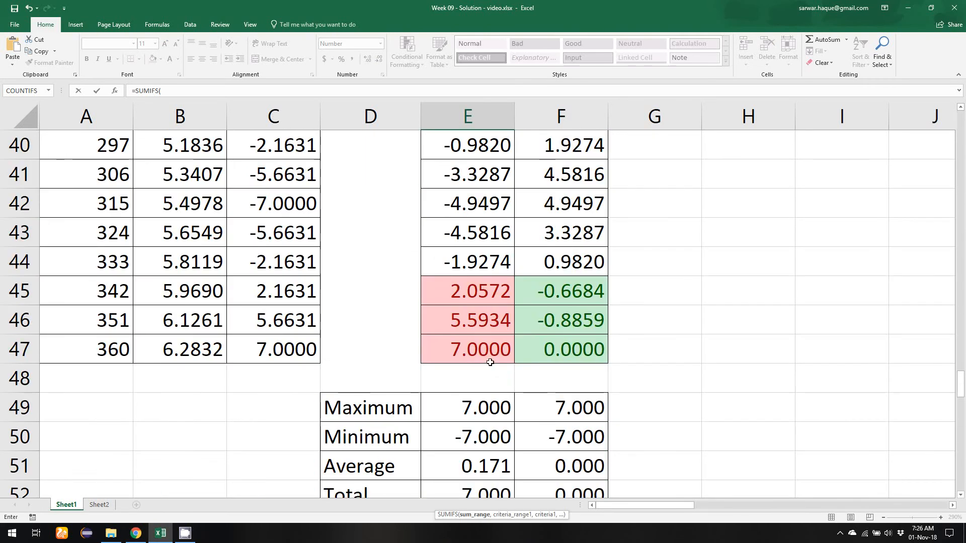
pyautogui.scroll(-5, 490, 362)
pyautogui.scroll(3, 515, 263)
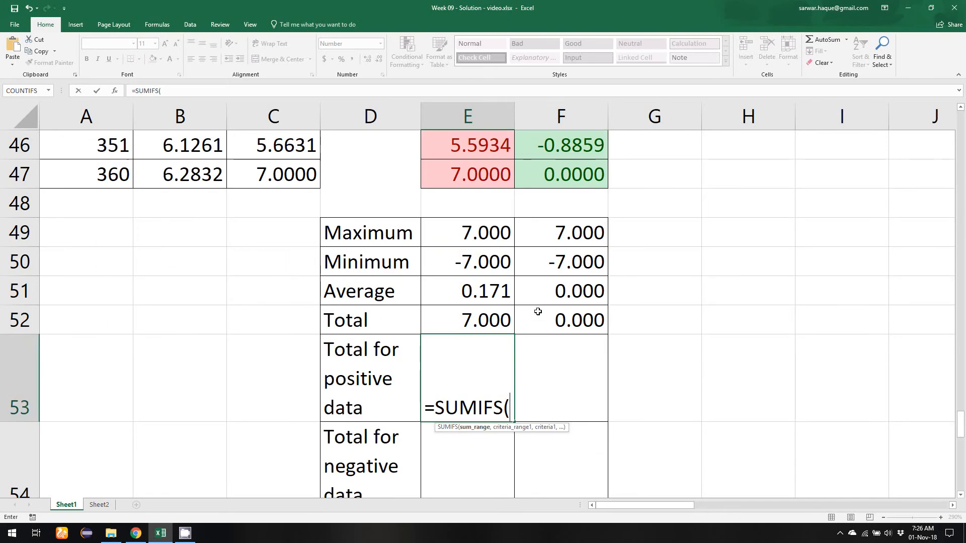
pyautogui.write('e7')
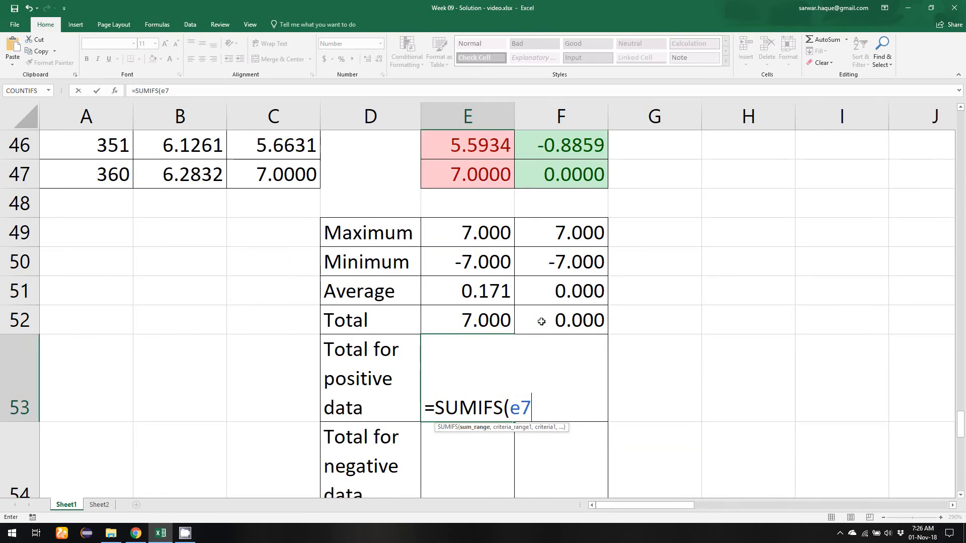
pyautogui.write(':e47,')
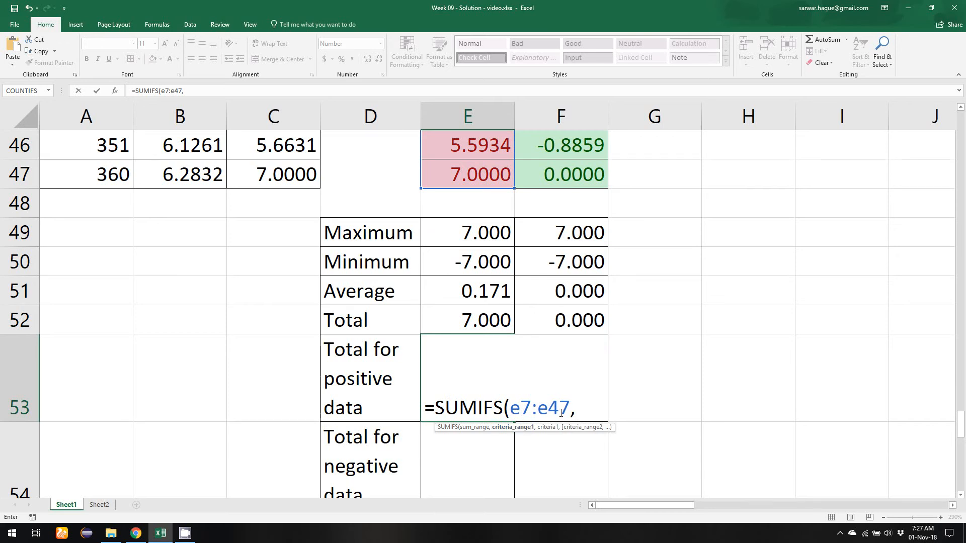
# Step: Complete the SUMIFS formula in E53 with criteria range E7:E47 and the criterion ">0"
pyautogui.write('e7:e')
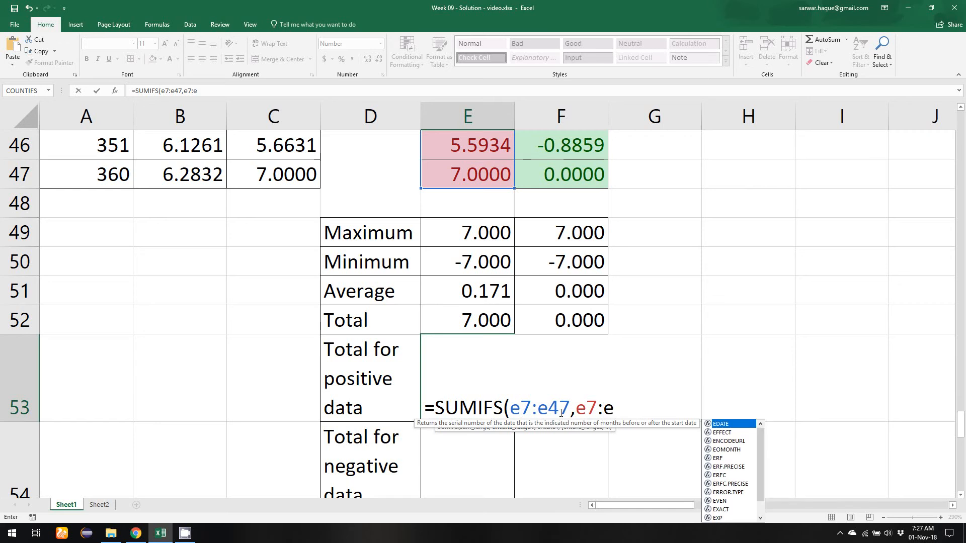
pyautogui.write('47,')
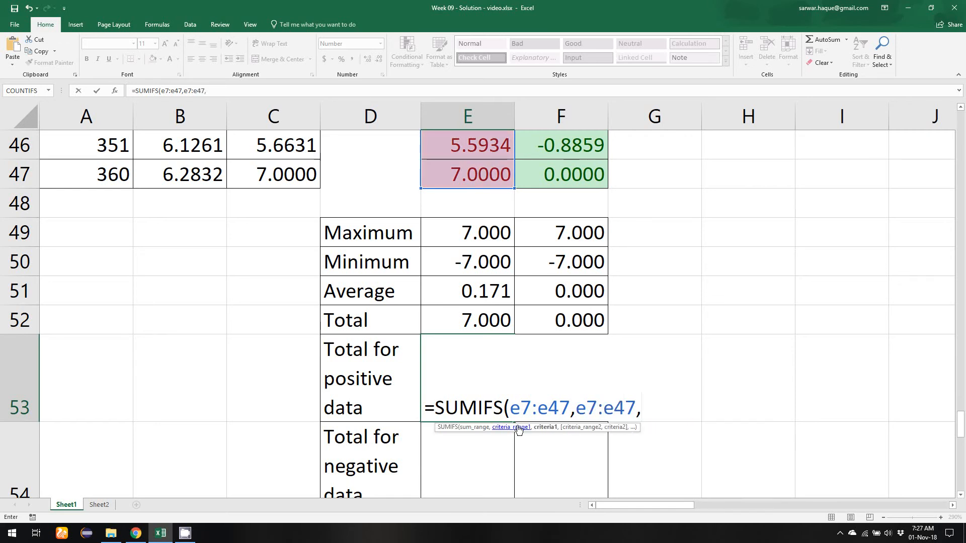
pyautogui.write('">0"')
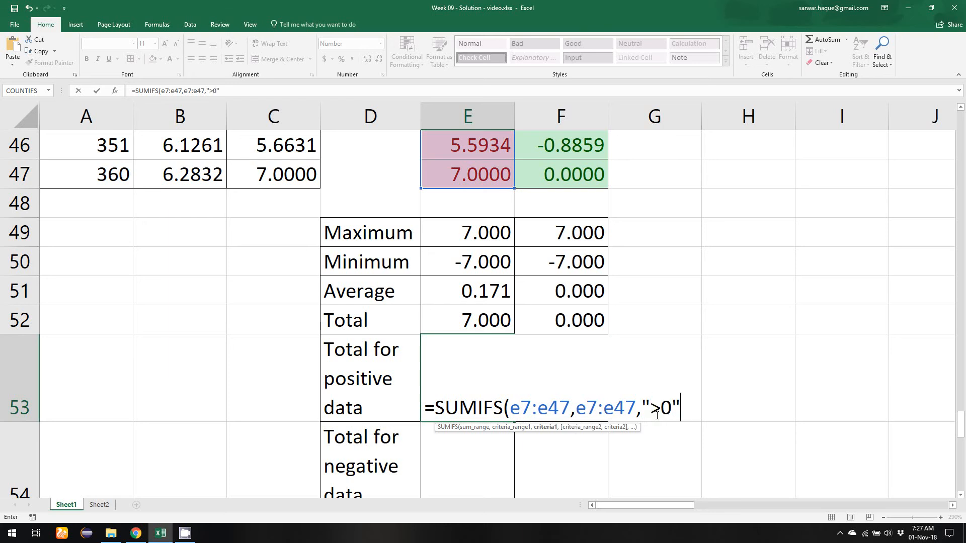
pyautogui.write(')')
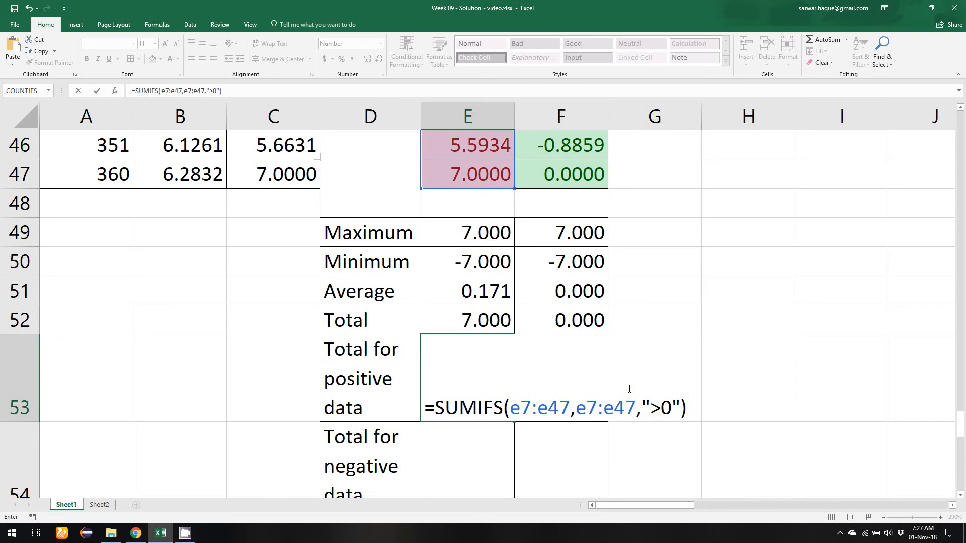
pyautogui.scroll(-1, 653, 409)
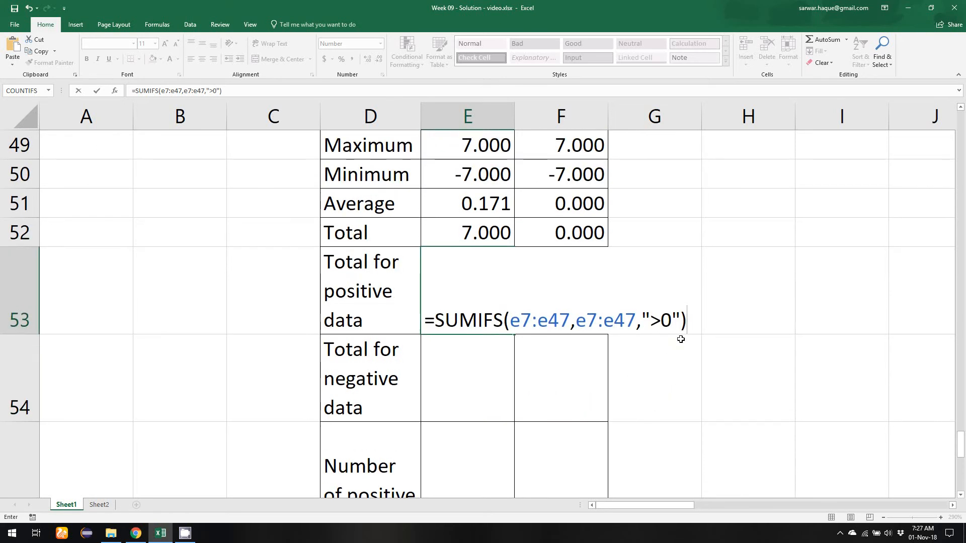
pyautogui.press('Return')
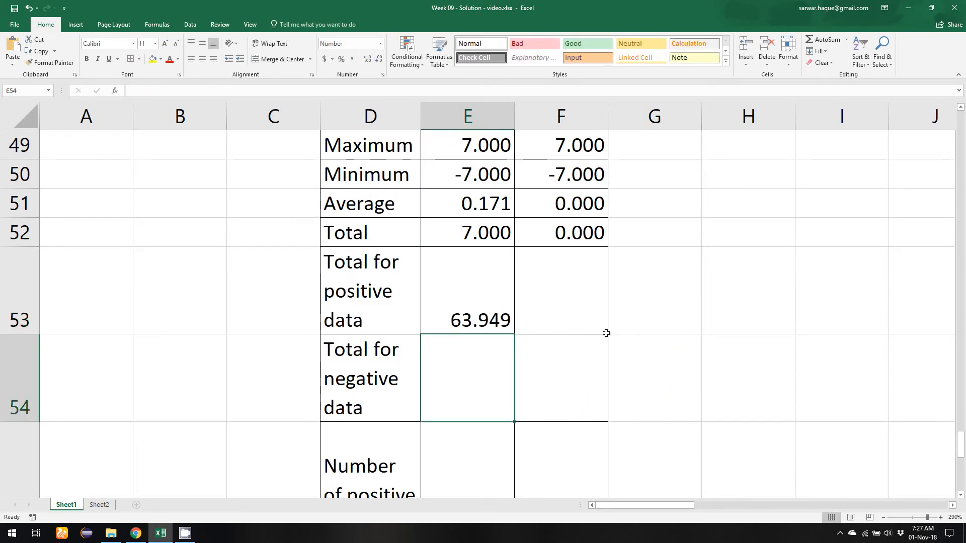
pyautogui.click(488, 299)
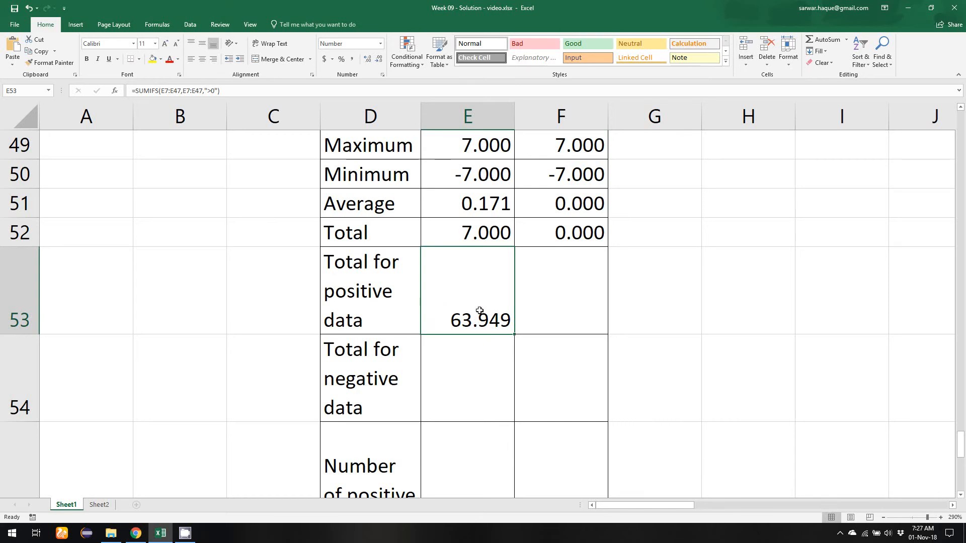
# Step: Total the negative x data in E54 with the formula =SUMIFS(E7:E47,E7:E47,"<0") and check it against the overall total in E52
pyautogui.click(495, 374)
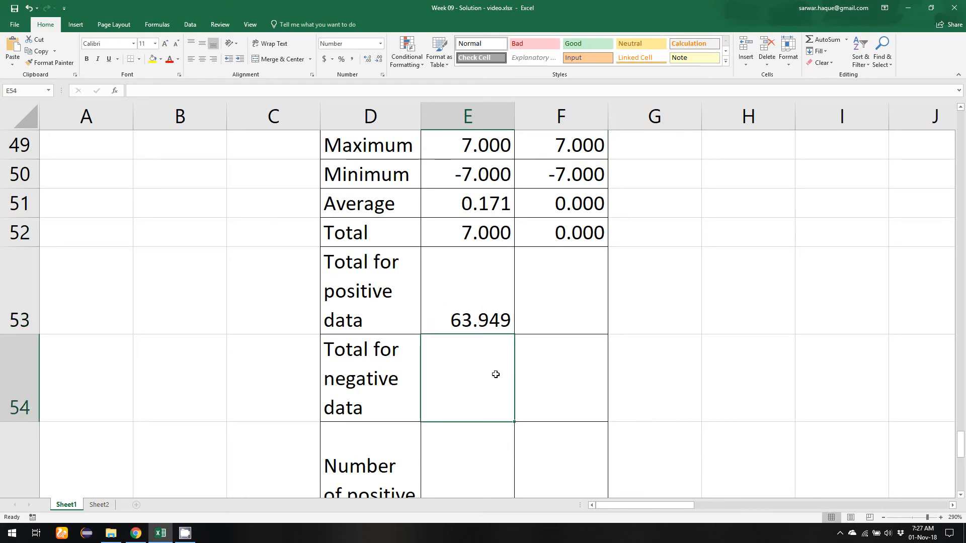
pyautogui.write('=')
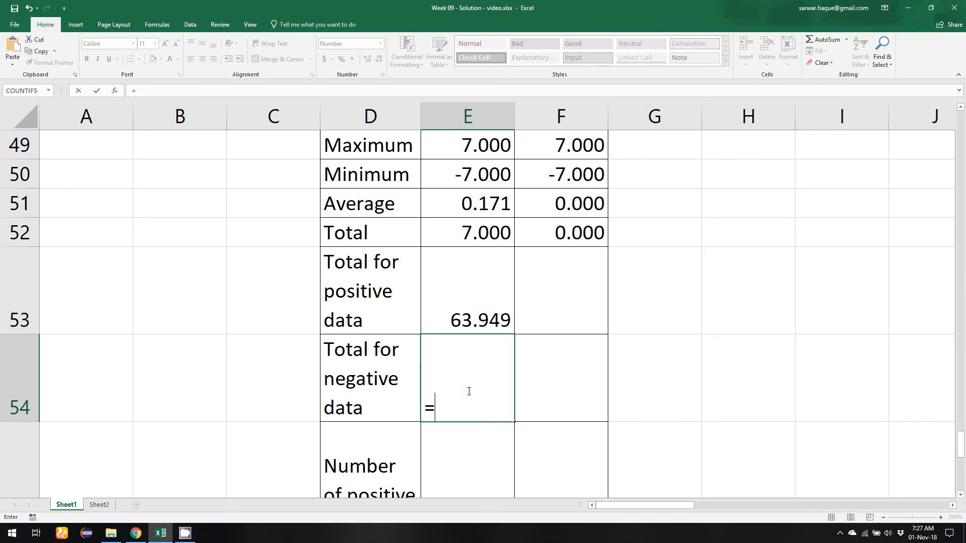
pyautogui.write('sum')
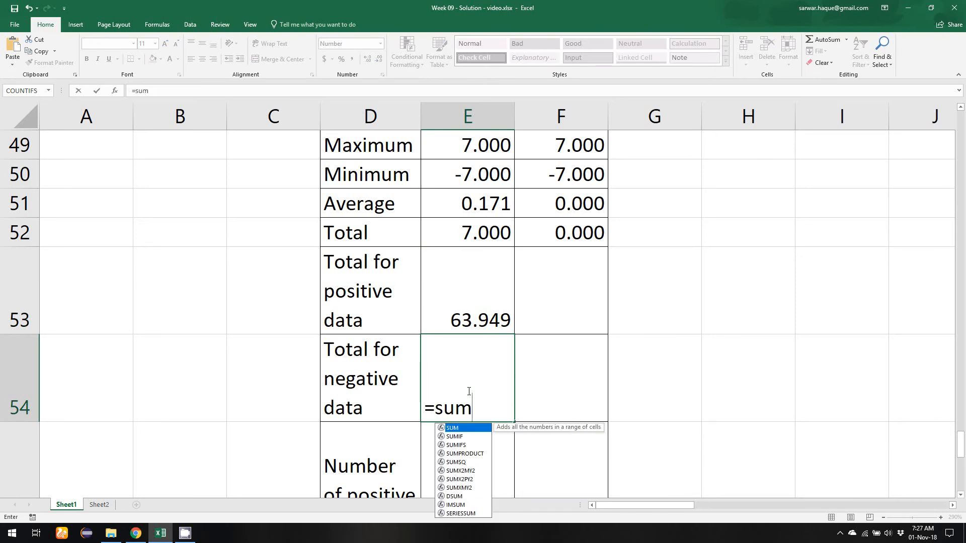
pyautogui.doubleClick(455, 445)
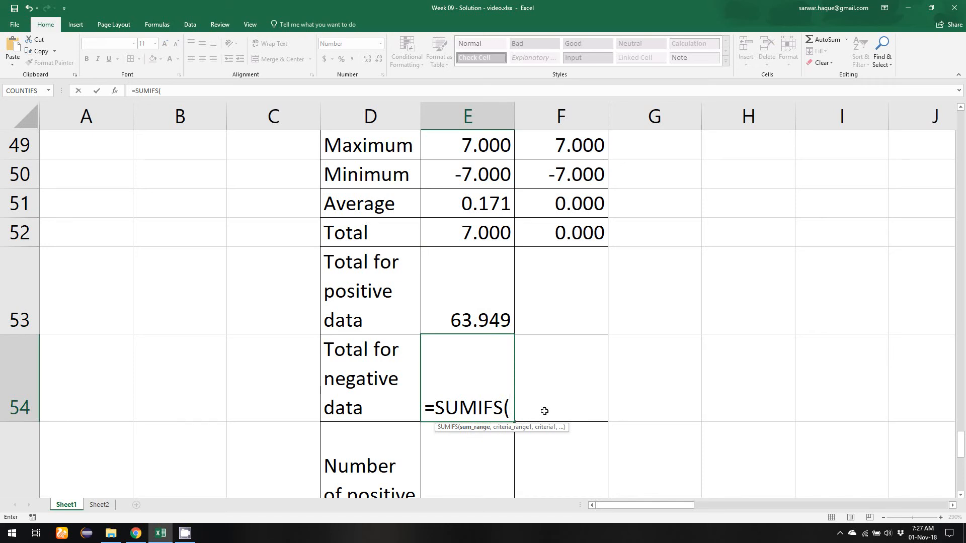
pyautogui.write('e7:e')
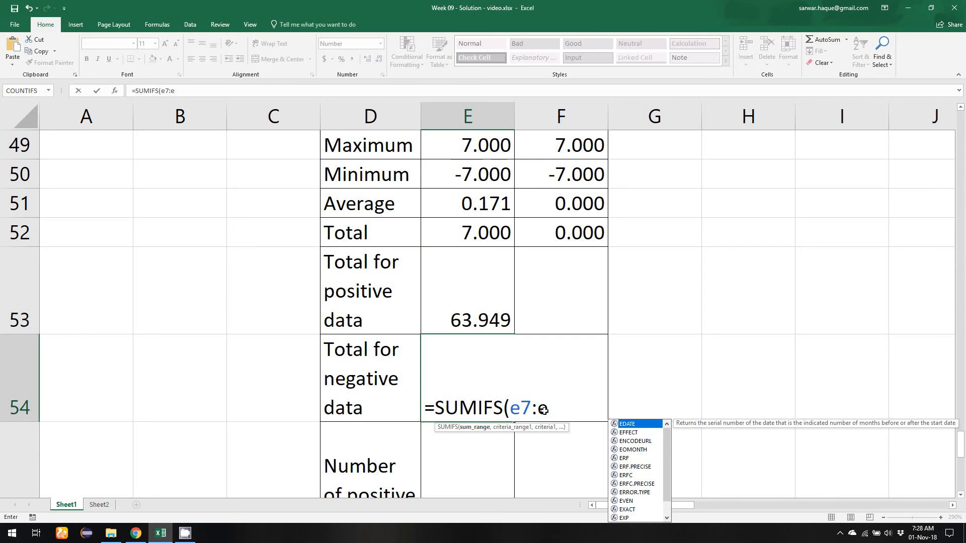
pyautogui.write('47,')
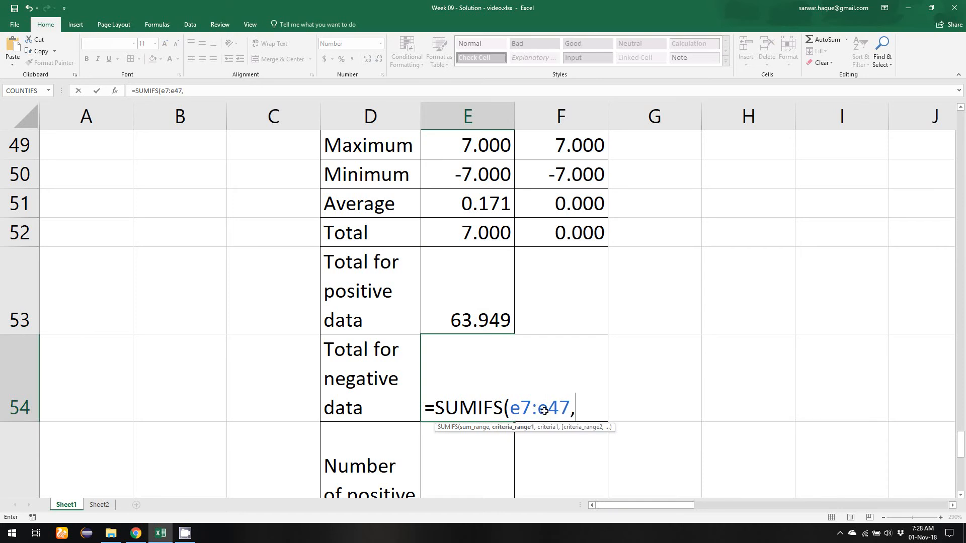
pyautogui.write('e7')
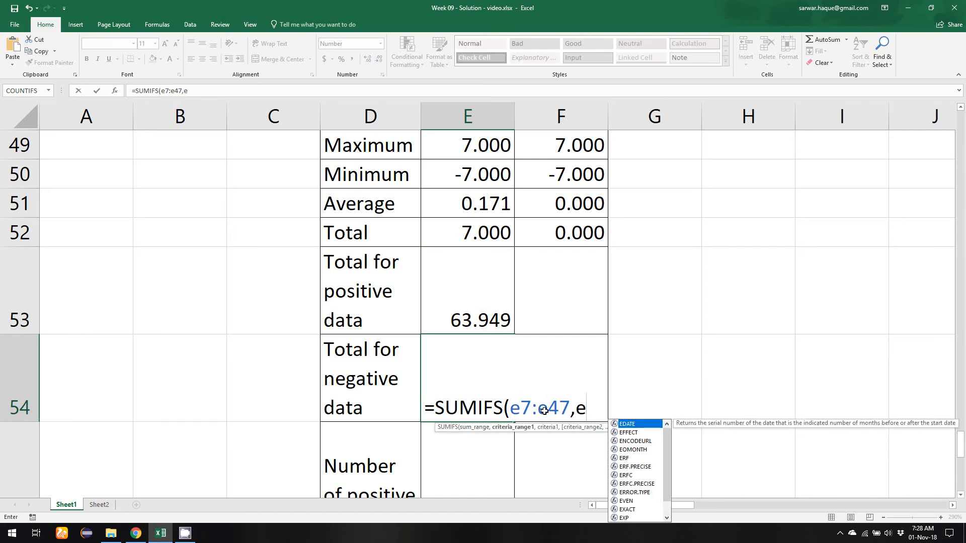
pyautogui.write(':e')
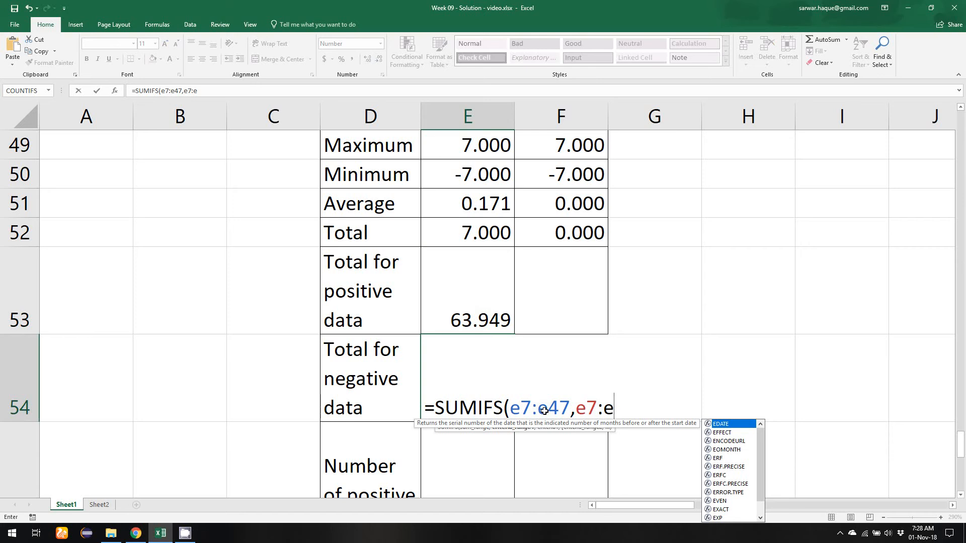
pyautogui.write('47,')
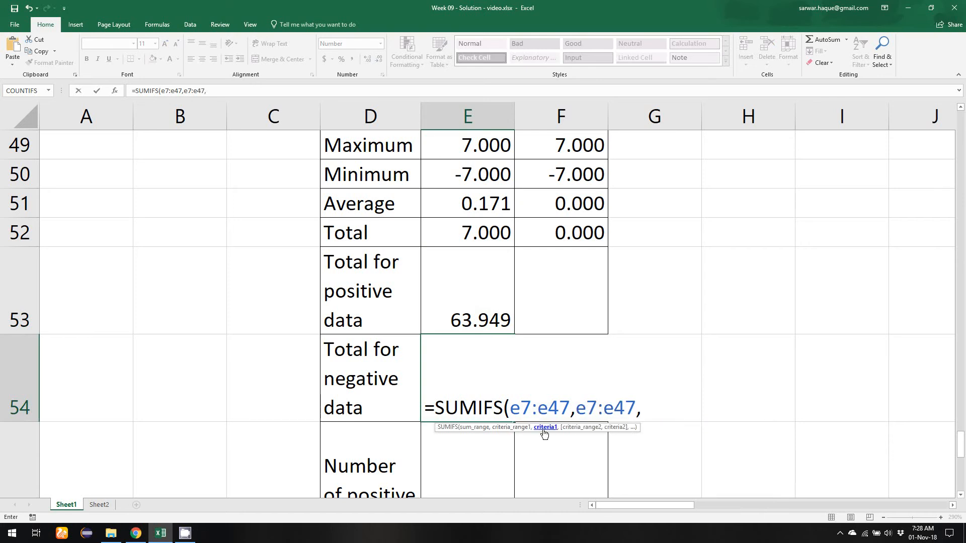
pyautogui.write('"<0")')
pyautogui.press('Return')
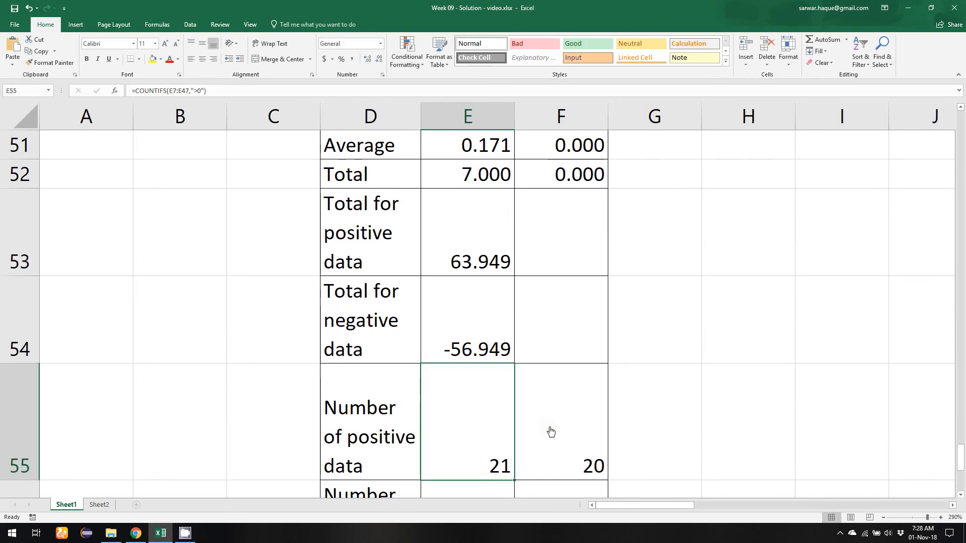
pyautogui.click(464, 299)
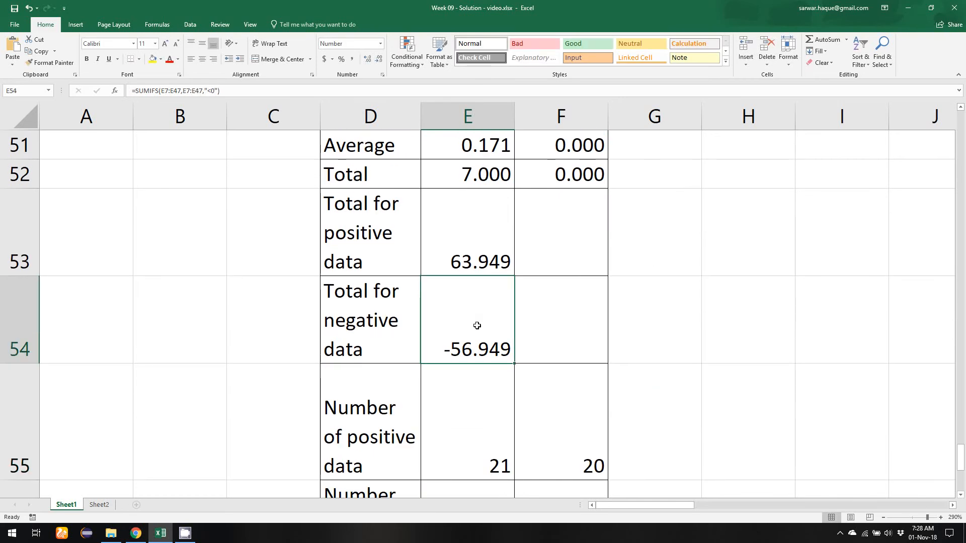
pyautogui.scroll(1, 486, 321)
pyautogui.click(485, 261)
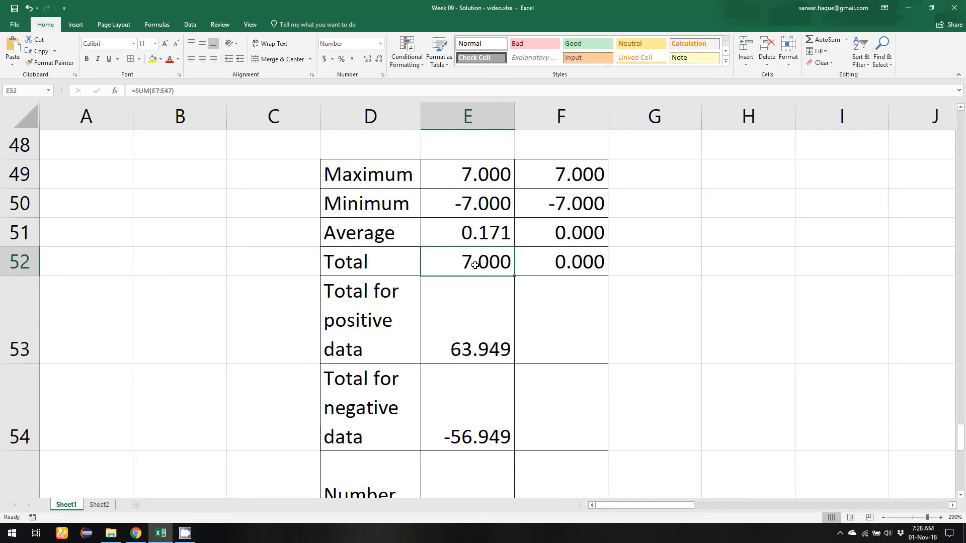
# Step: Compare the positive and negative x totals in E53 and E54 with the overall total in E52
pyautogui.click(474, 319)
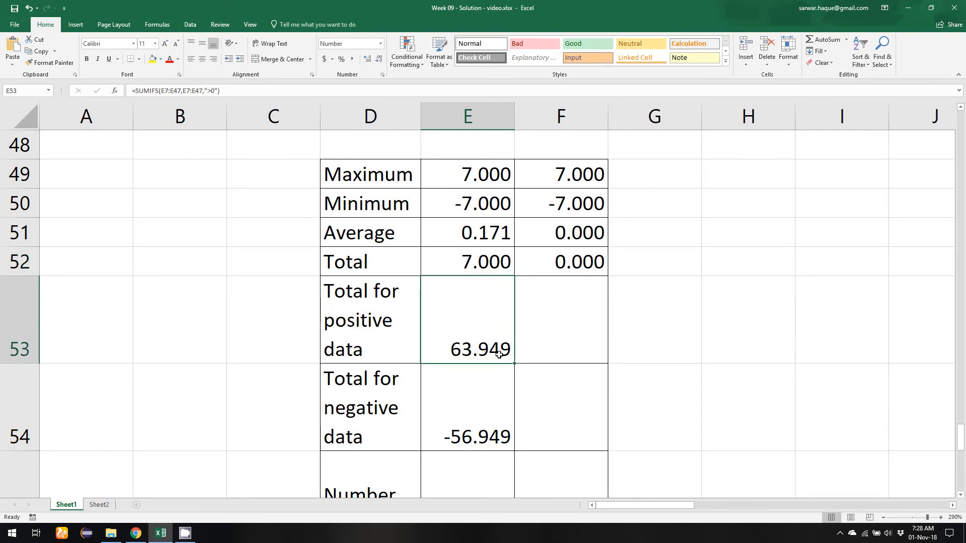
pyautogui.click(472, 401)
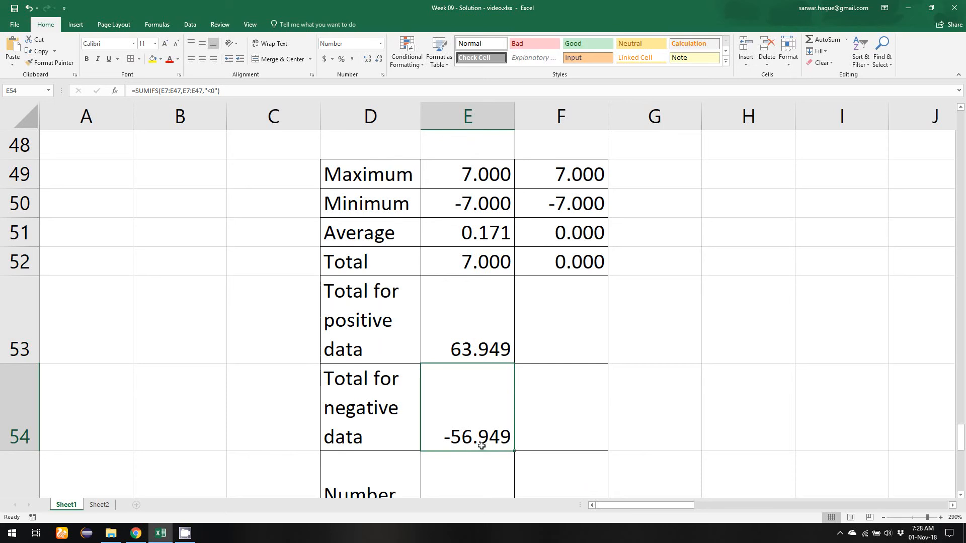
pyautogui.click(464, 346)
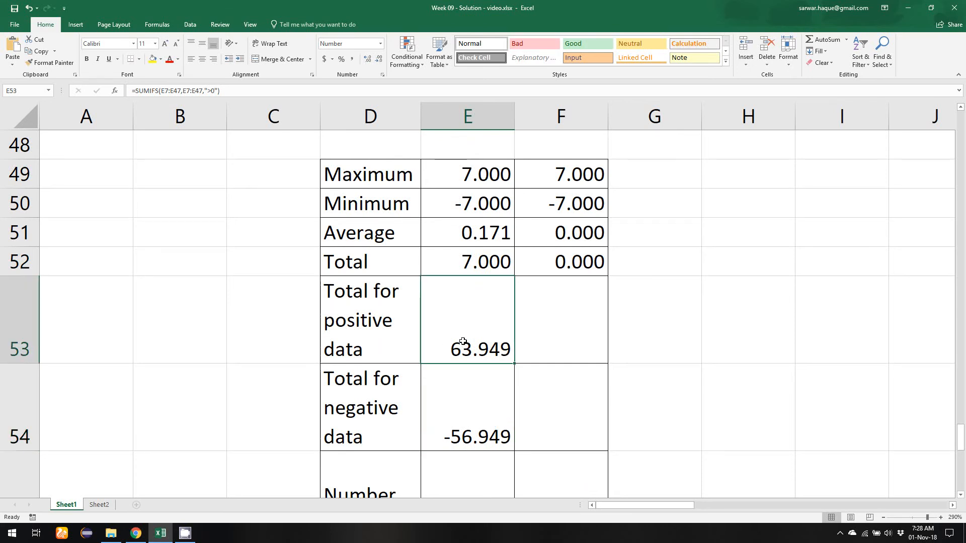
pyautogui.click(463, 398)
pyautogui.click(472, 349)
pyautogui.click(467, 266)
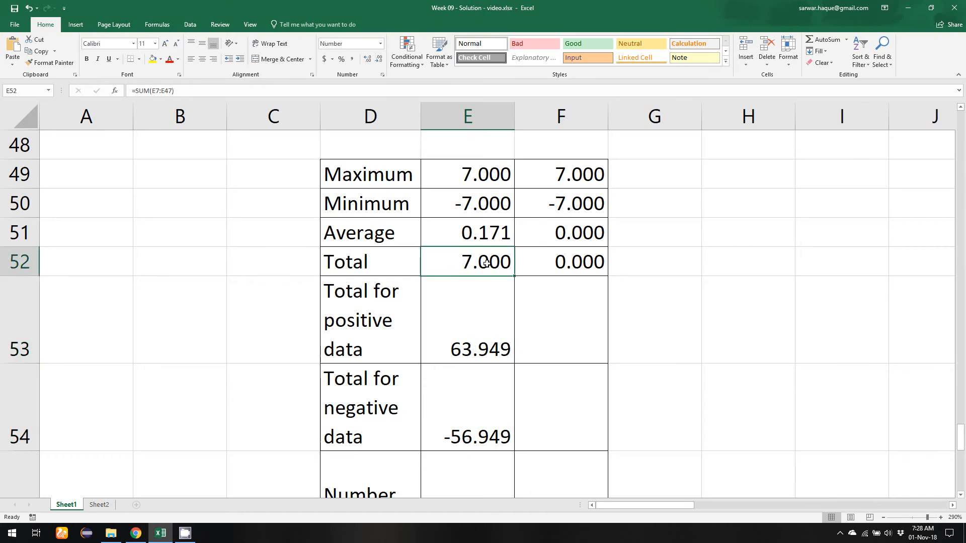
# Step: Copy the positive and negative total formulas from E53 and E54 across to F53 and F54 for the y data
pyautogui.click(458, 335)
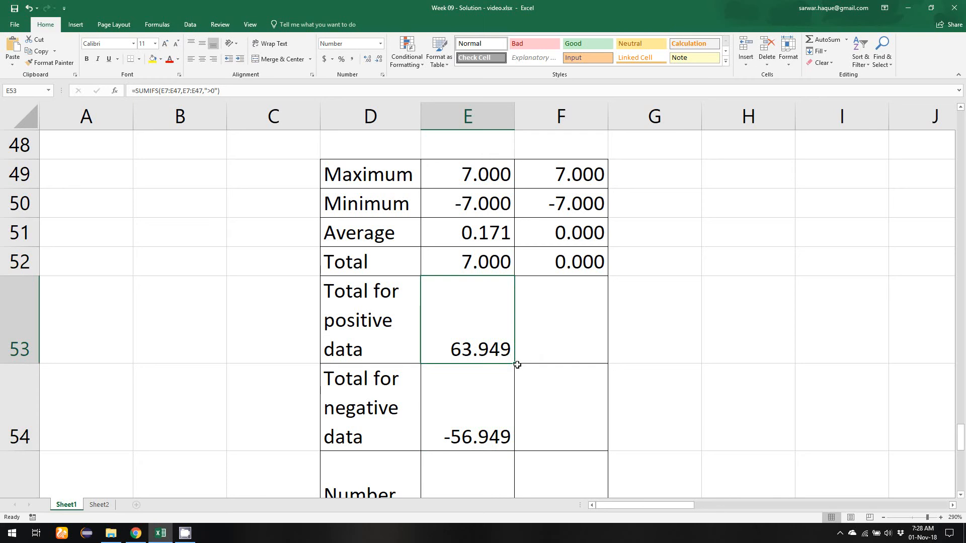
pyautogui.moveTo(515, 366); pyautogui.dragTo(581, 363)
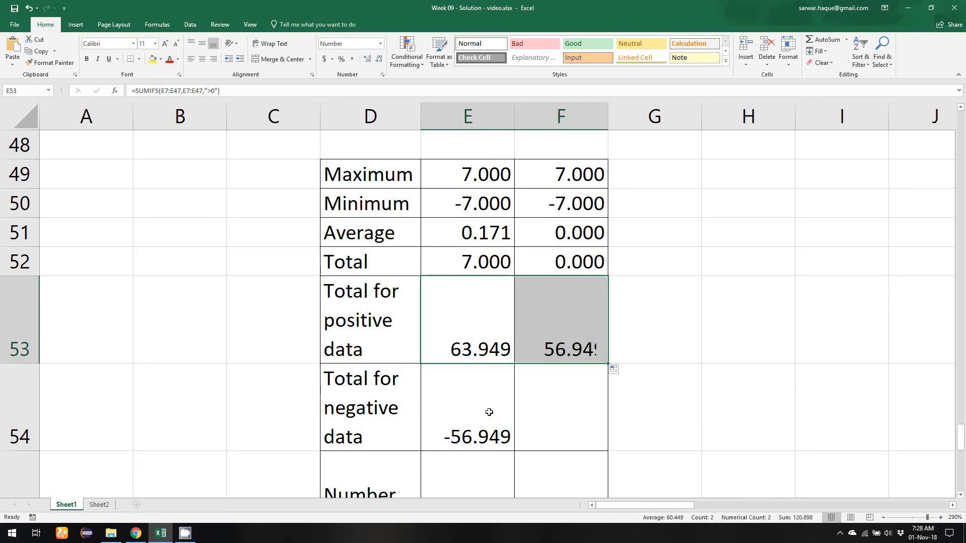
pyautogui.click(492, 410)
pyautogui.moveTo(514, 451); pyautogui.dragTo(606, 441)
# Step: Review the sum range and criteria range in E53's SUMIFS formula without changing the formula
pyautogui.click(480, 349)
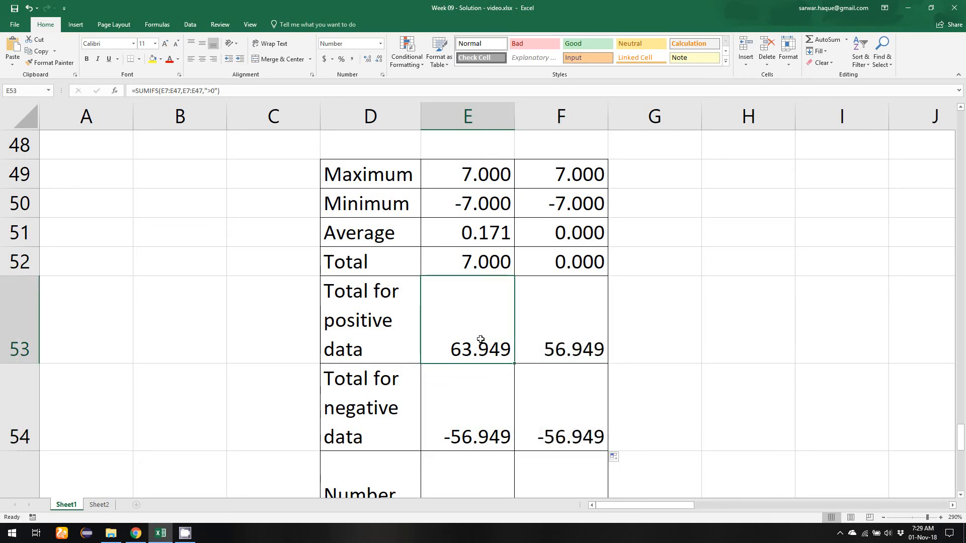
pyautogui.doubleClick(486, 349)
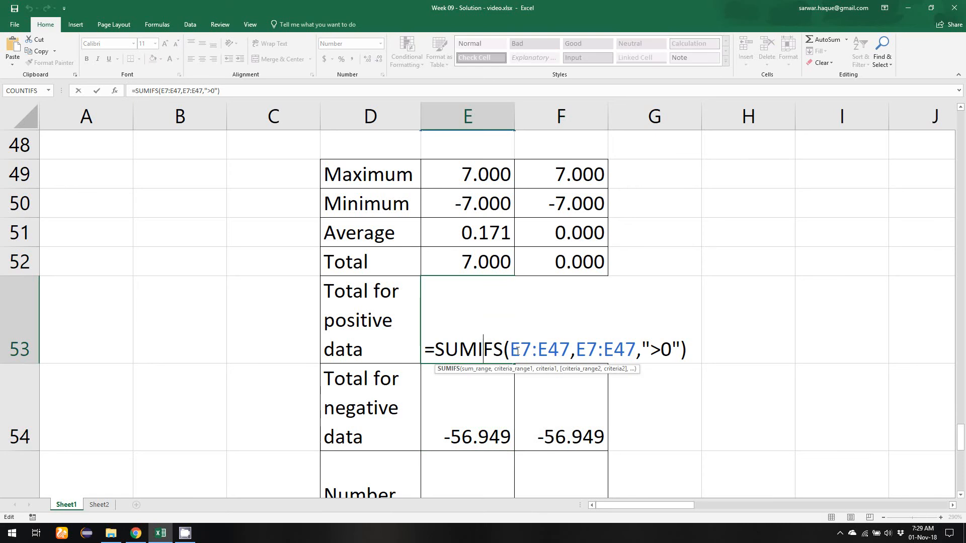
pyautogui.moveTo(511, 351); pyautogui.dragTo(543, 352)
pyautogui.moveTo(596, 353); pyautogui.dragTo(636, 353)
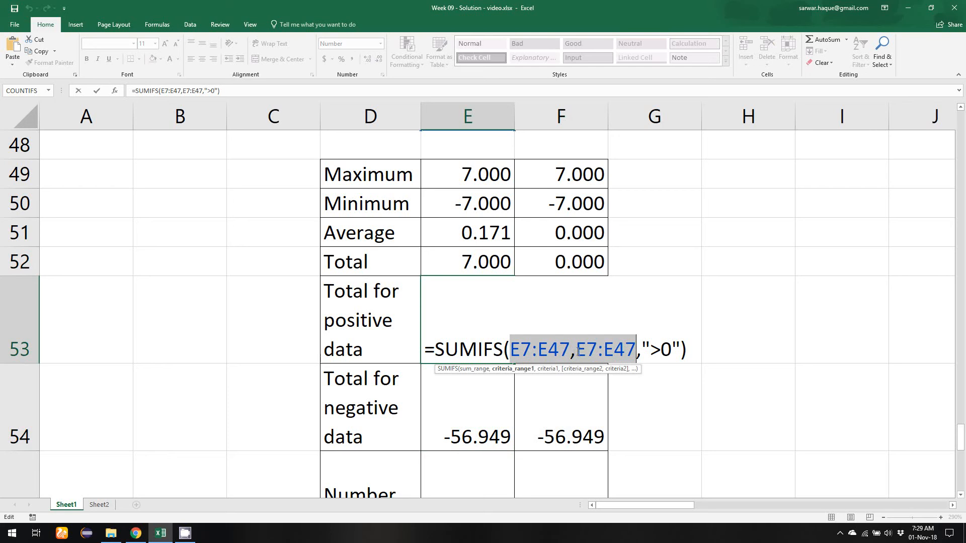
pyautogui.click(577, 351)
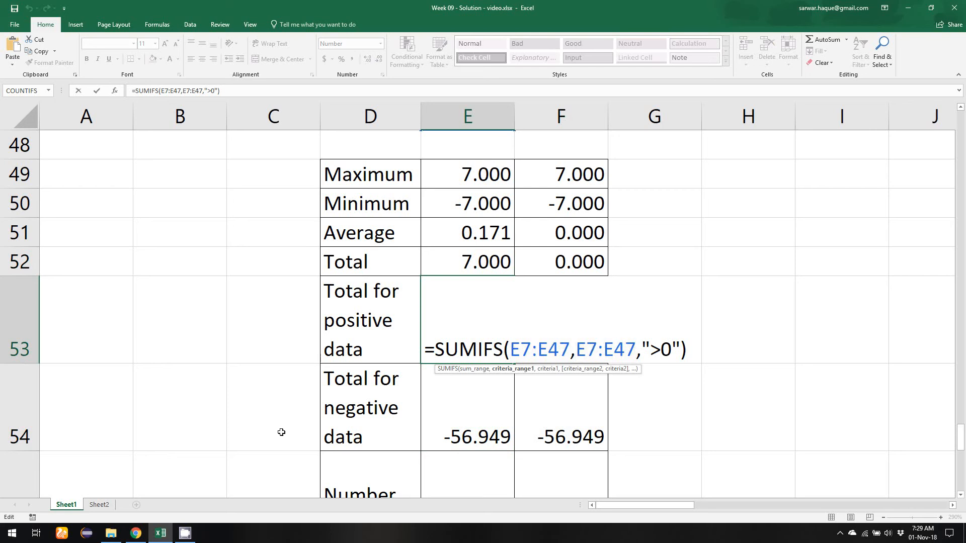
pyautogui.click(99, 504)
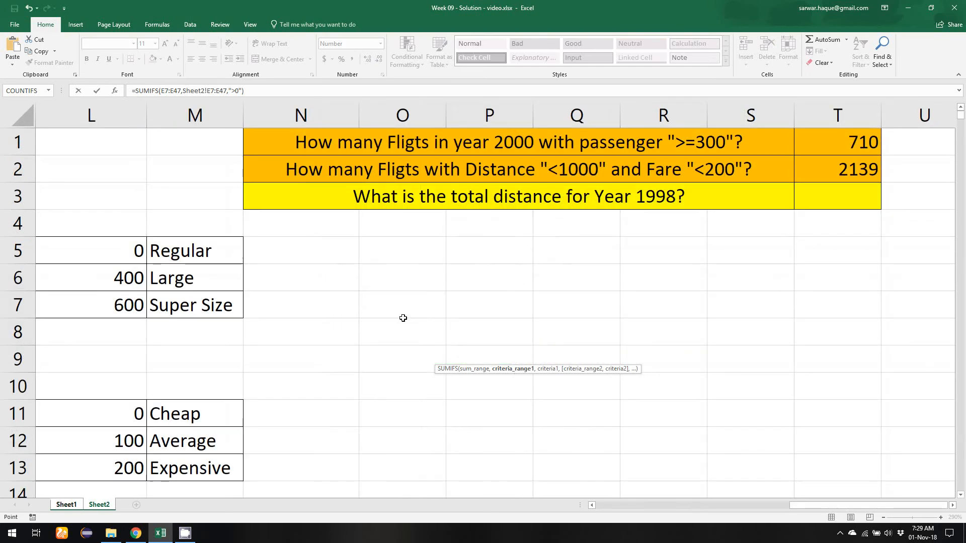
pyautogui.press('Escape')
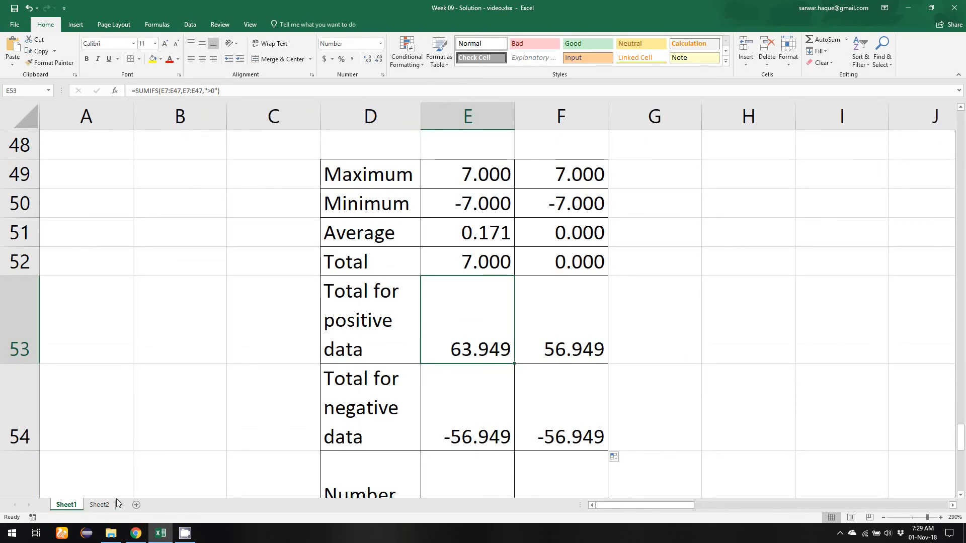
# Step: On Sheet2, start a SUMIFS formula in T3 for the total distance in year 1998
pyautogui.click(99, 505)
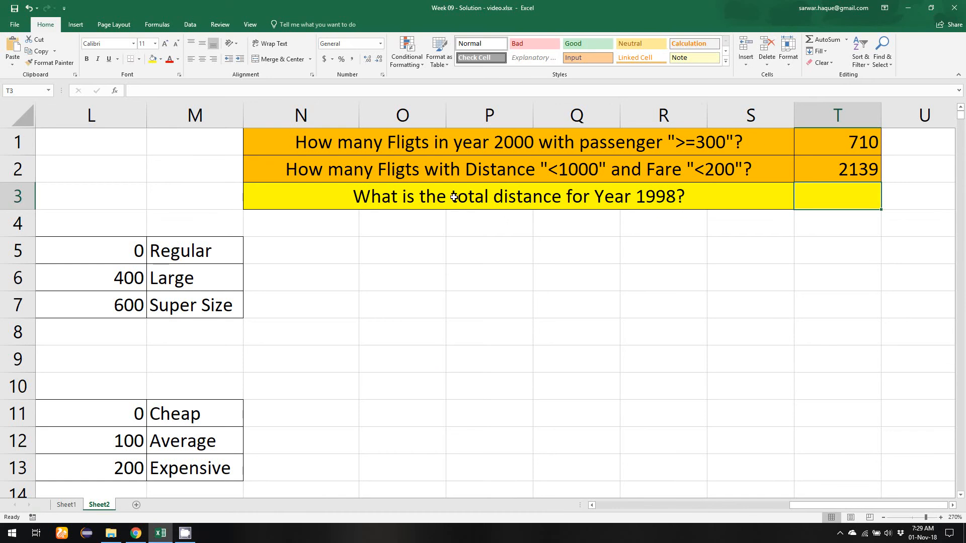
pyautogui.moveTo(882, 503); pyautogui.dragTo(689, 503)
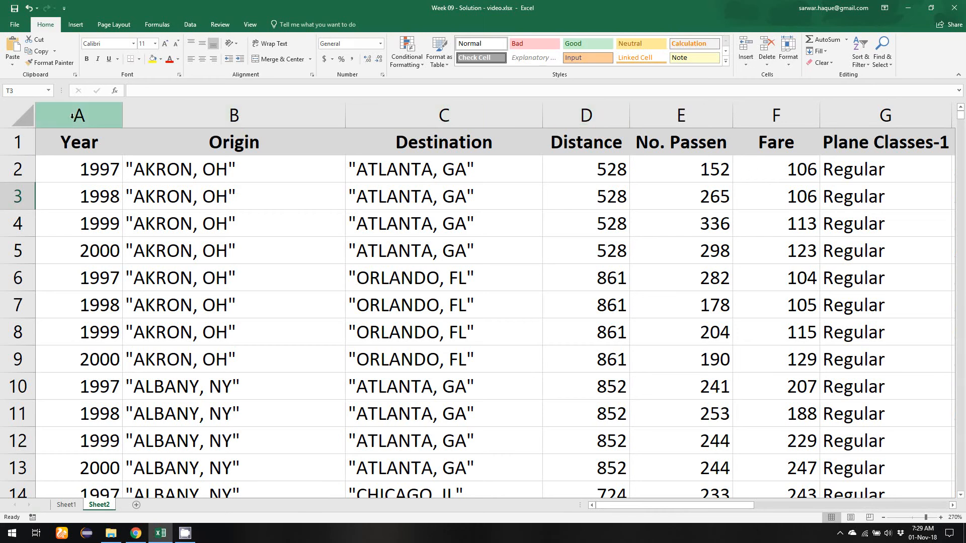
pyautogui.moveTo(663, 506); pyautogui.dragTo(889, 512)
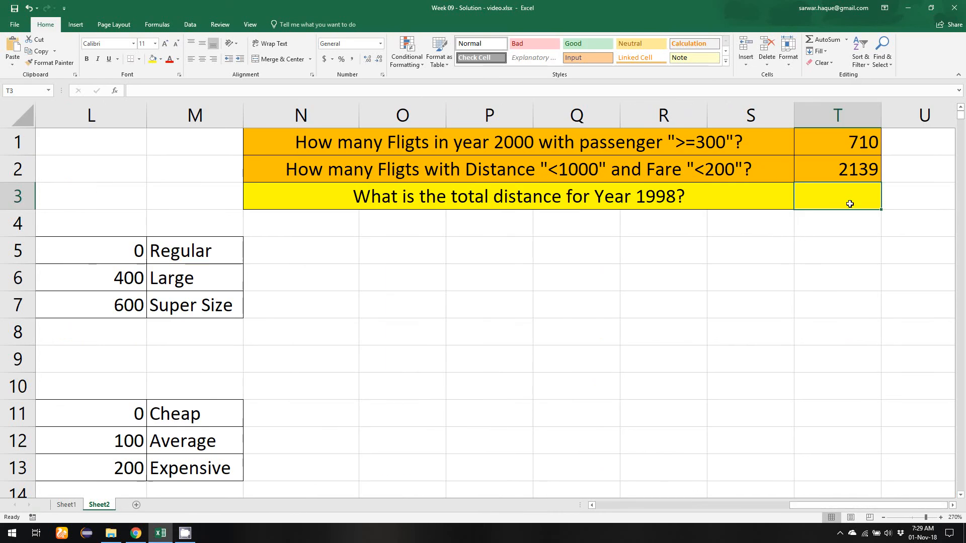
pyautogui.write('=sumif')
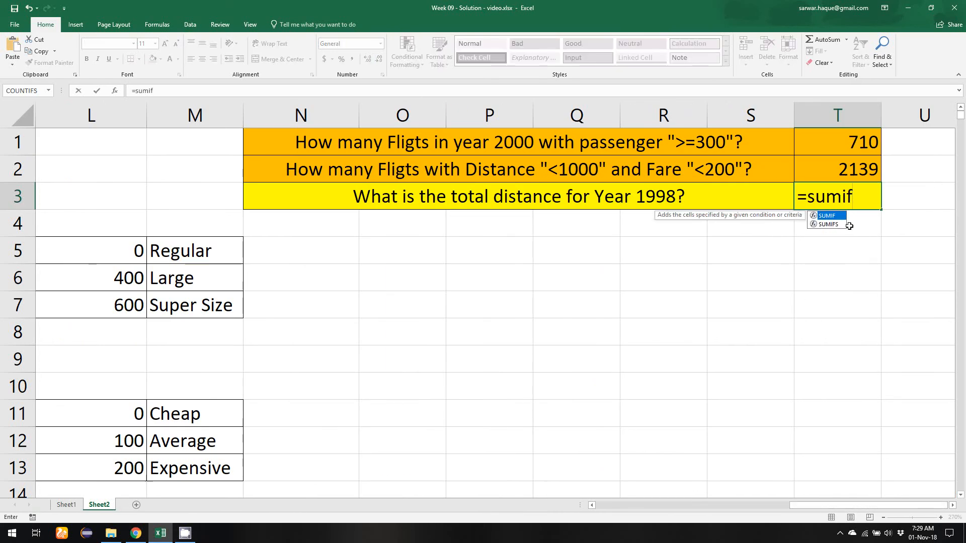
pyautogui.press('Return')
pyautogui.doubleClick(850, 195)
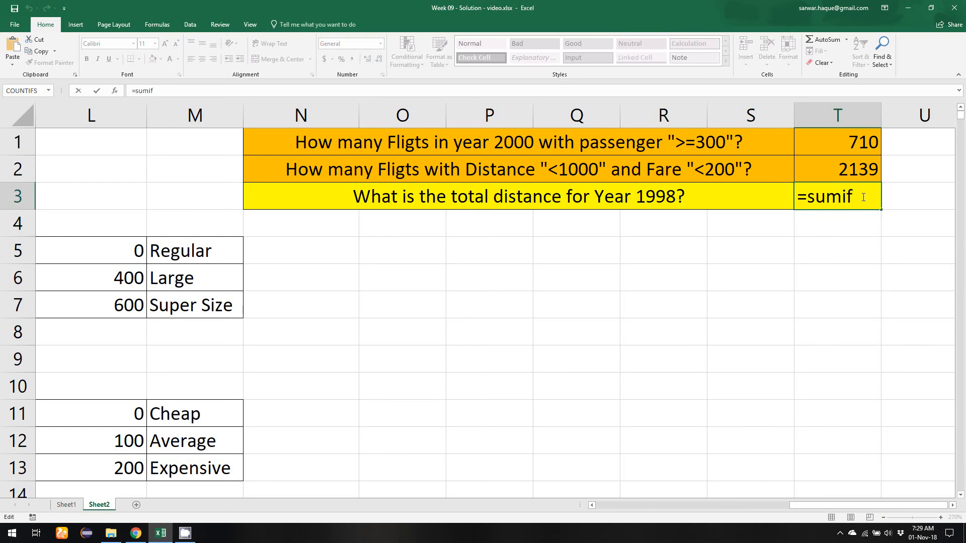
pyautogui.write('s')
pyautogui.press('Tab')
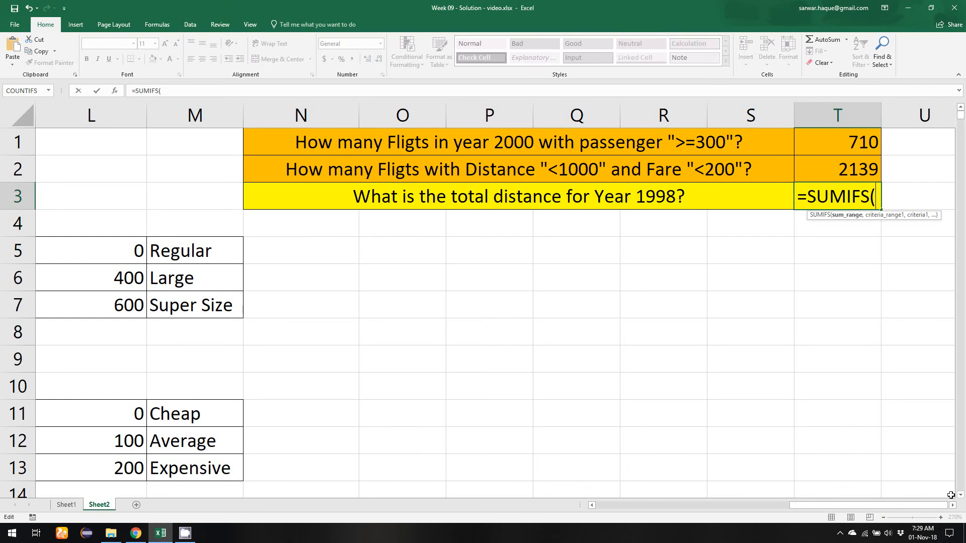
# Step: Enter the whole Distance column, D:D, as the sum range of the SUMIFS formula in T3
pyautogui.moveTo(906, 505); pyautogui.dragTo(692, 505)
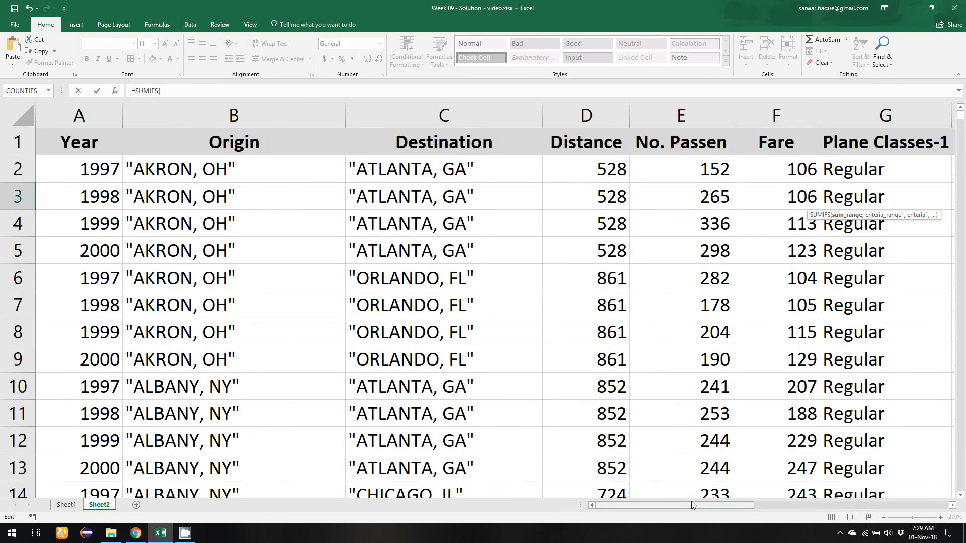
pyautogui.click(590, 107)
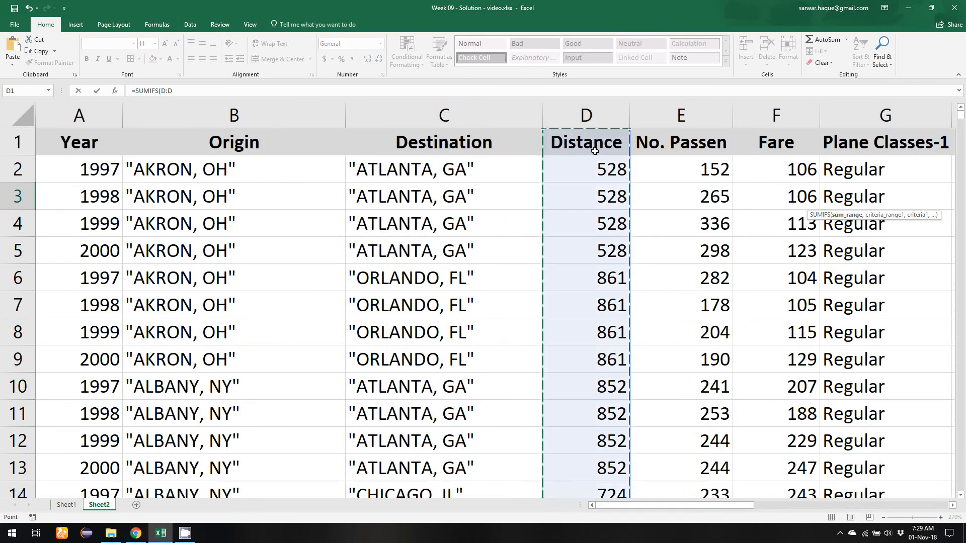
pyautogui.moveTo(731, 507); pyautogui.dragTo(925, 511)
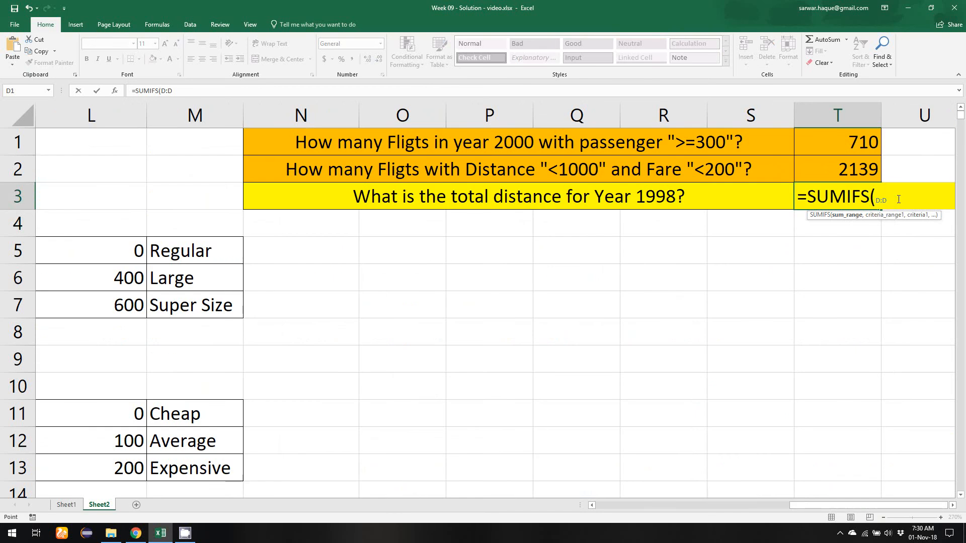
pyautogui.press('BackSpace')
pyautogui.press('BackSpace')
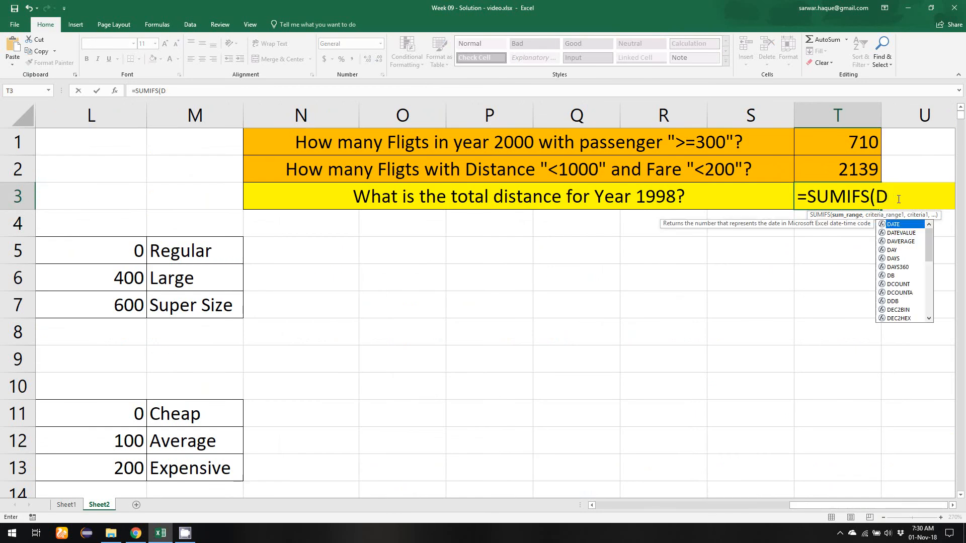
pyautogui.write(':D')
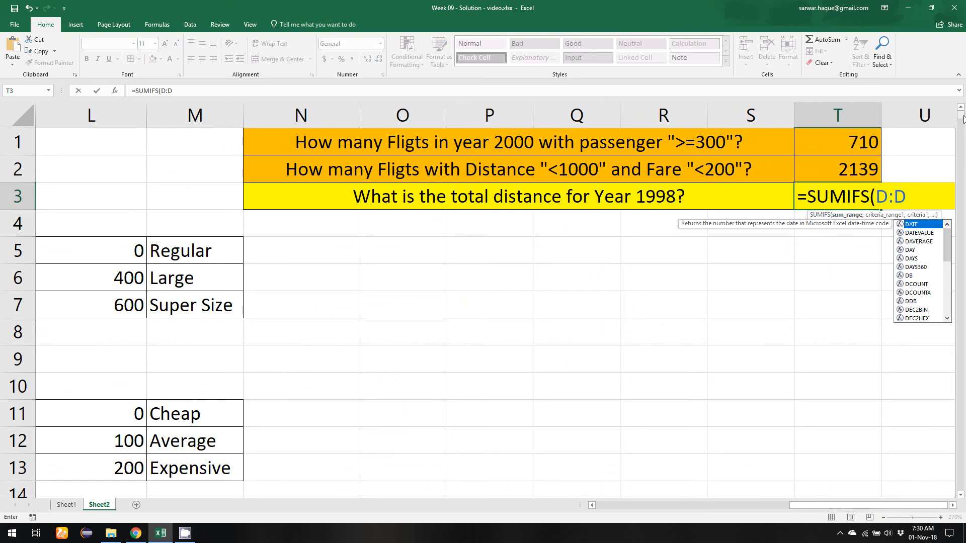
# Step: Find the last data row and narrow the sum range in T3's formula to D2:D4597
pyautogui.moveTo(902, 505); pyautogui.dragTo(708, 505)
pyautogui.moveTo(961, 115); pyautogui.dragTo(962, 505)
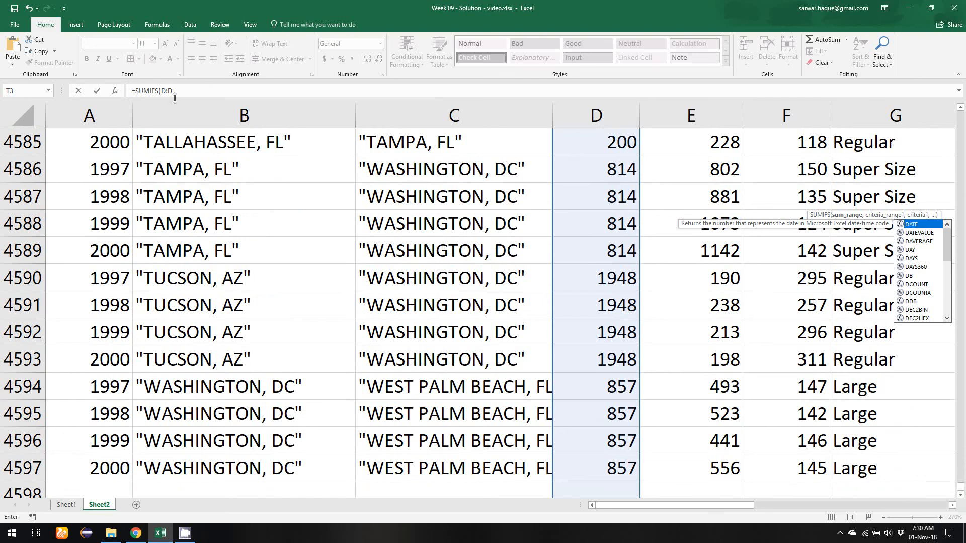
pyautogui.moveTo(961, 491); pyautogui.dragTo(960, 114)
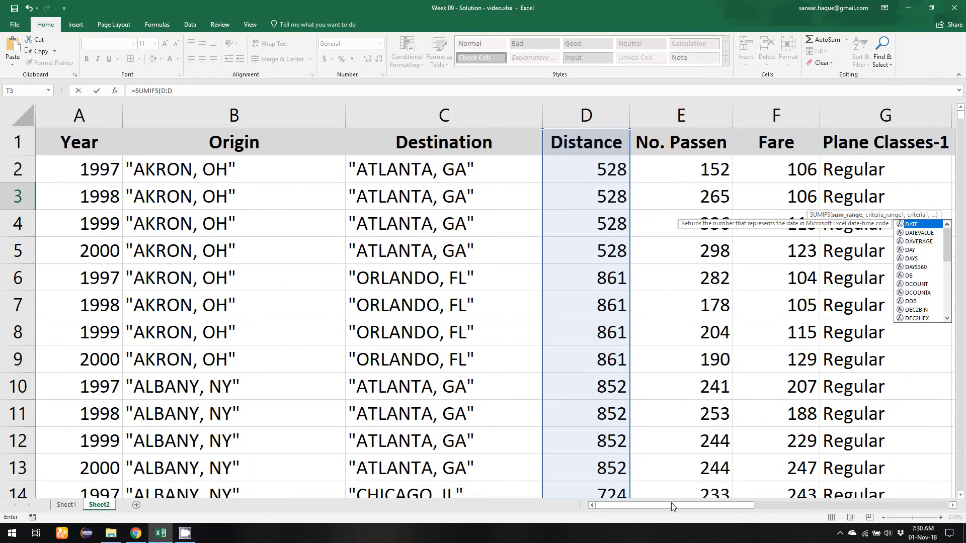
pyautogui.moveTo(674, 505); pyautogui.dragTo(904, 508)
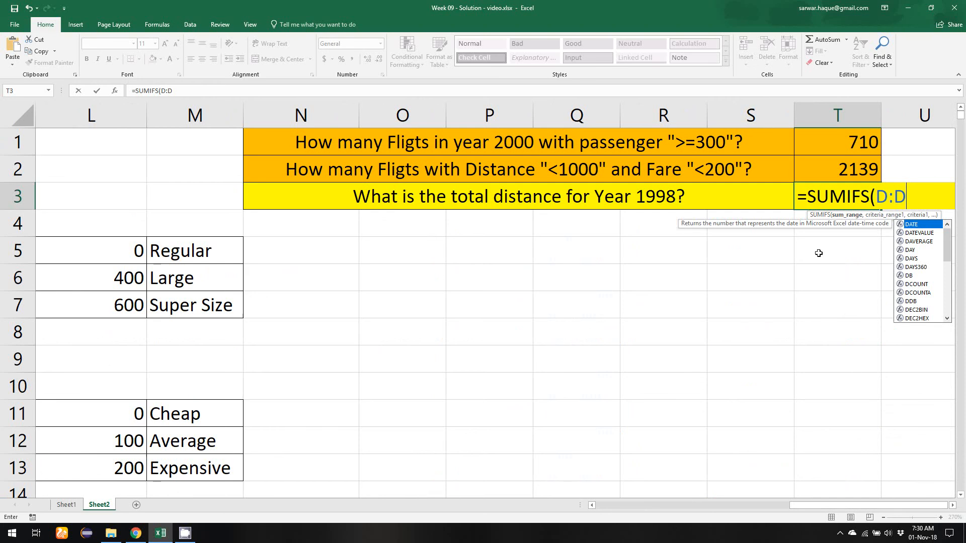
pyautogui.click(888, 198)
pyautogui.write('2:D')
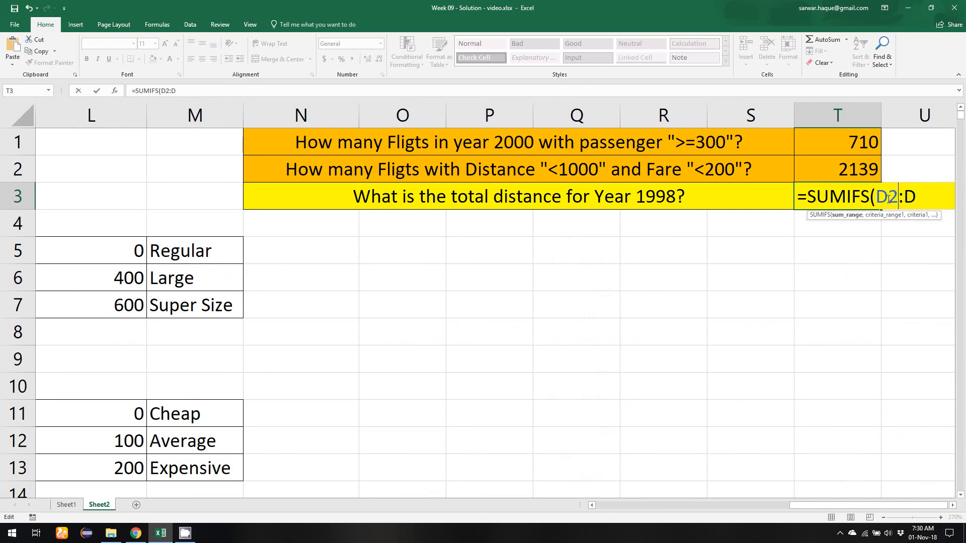
pyautogui.write('45978')
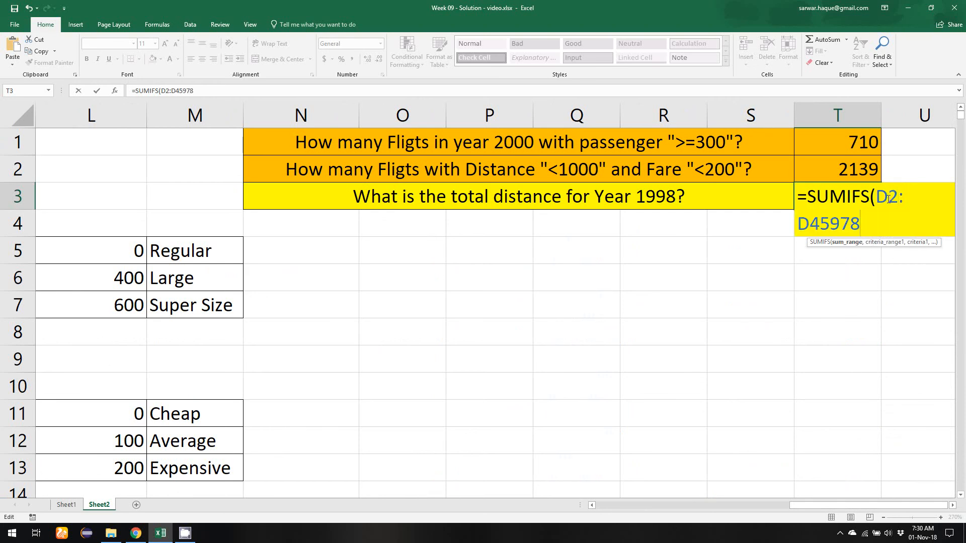
pyautogui.press('BackSpace')
pyautogui.write(',')
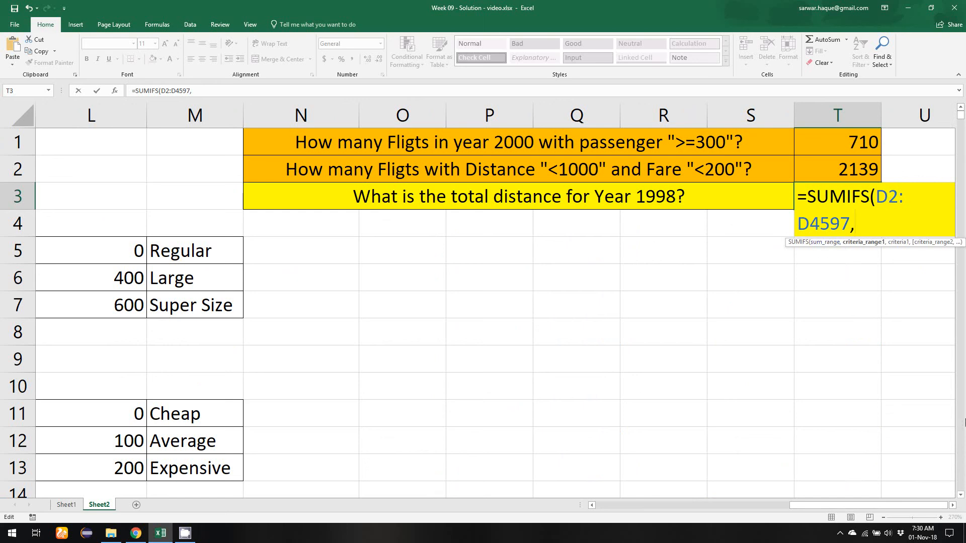
# Step: Add the Year data A2:A4597 as the criteria range of the SUMIFS formula in T3
pyautogui.moveTo(894, 505); pyautogui.dragTo(674, 503)
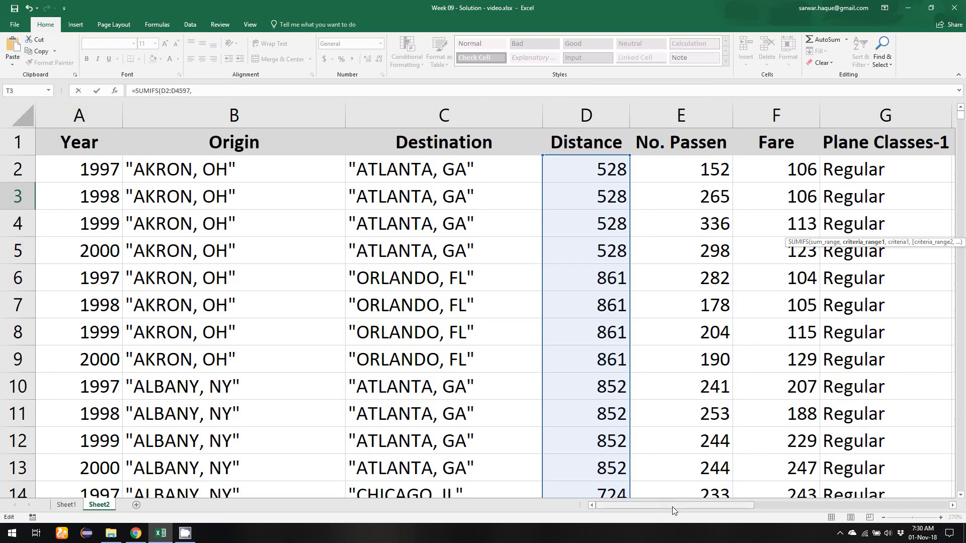
pyautogui.moveTo(677, 505); pyautogui.dragTo(874, 505)
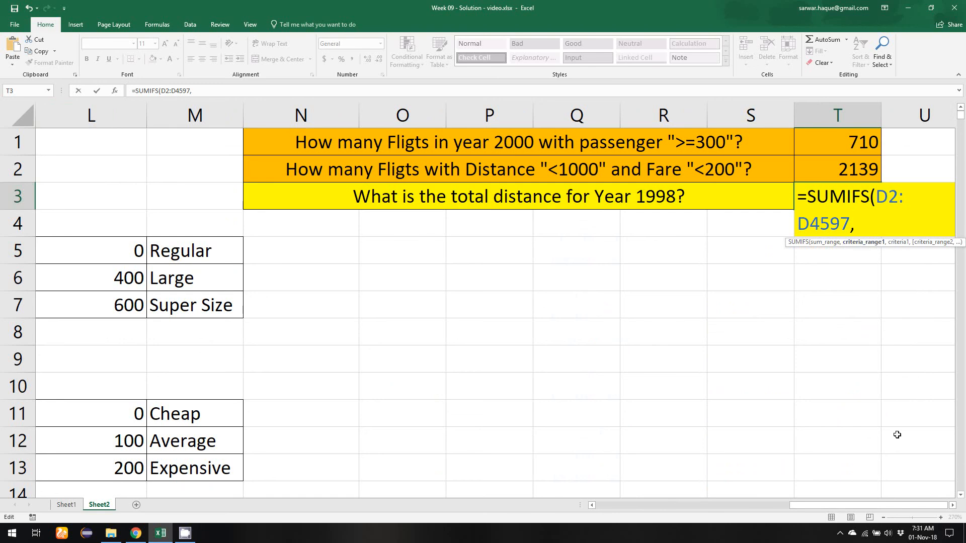
pyautogui.moveTo(885, 506); pyautogui.dragTo(930, 267)
pyautogui.write('A2:A')
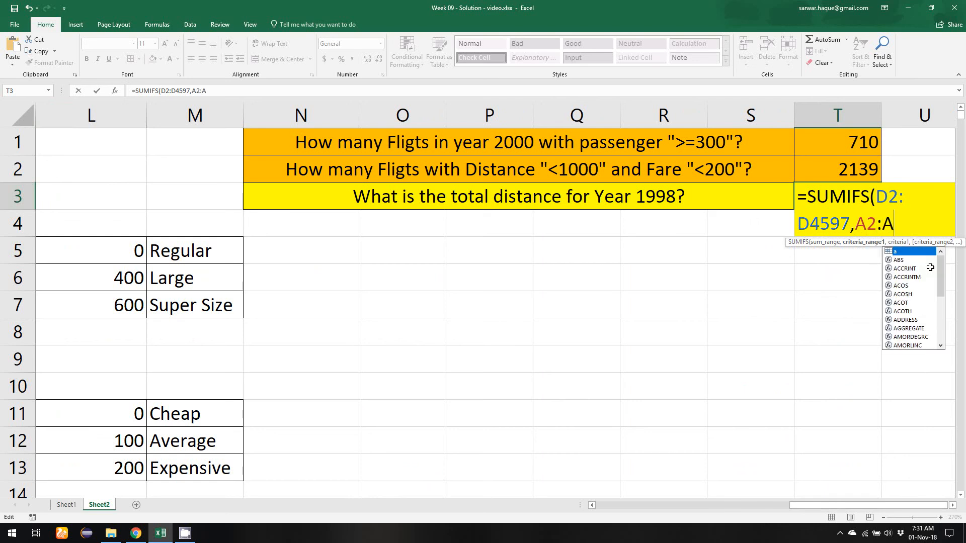
pyautogui.write('4597')
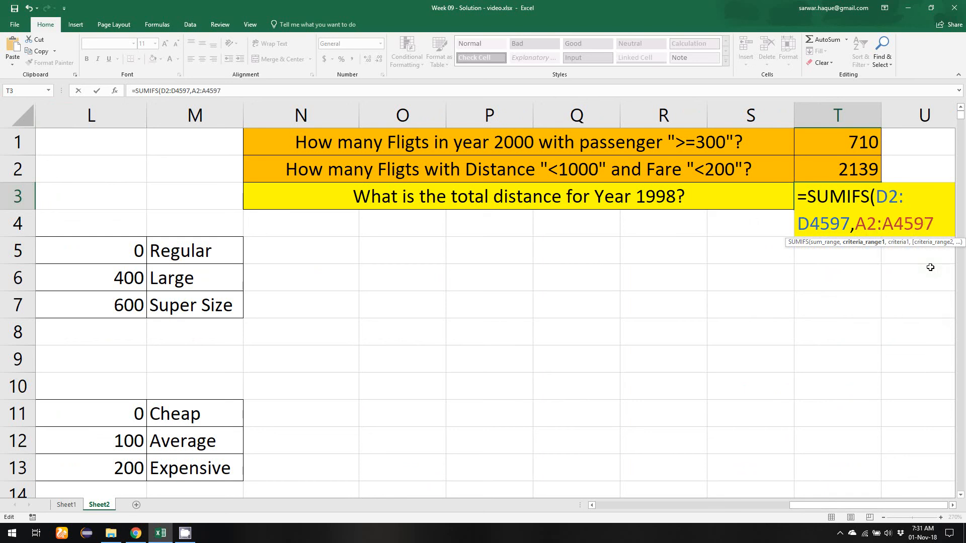
pyautogui.write(',')
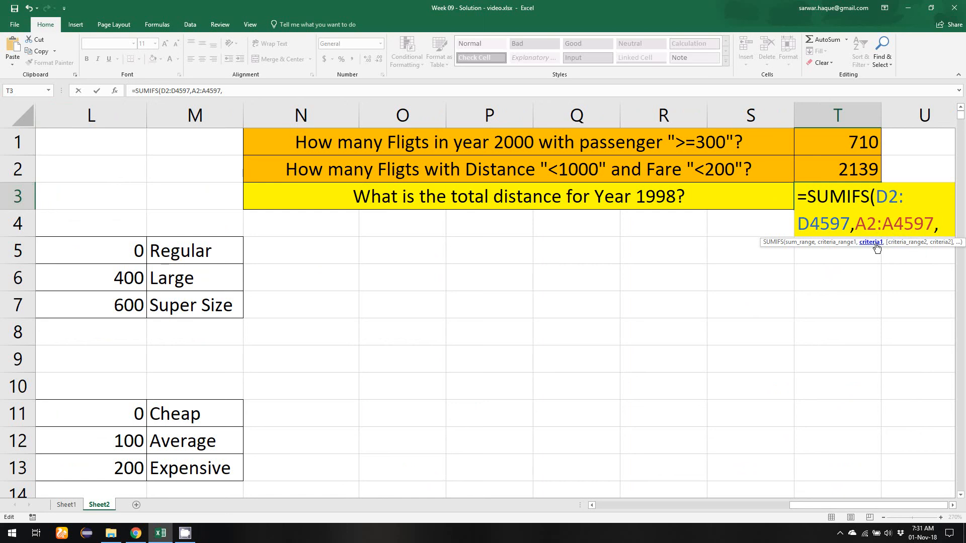
# Step: Complete the SUMIFS formula in T3 with the criterion "1998"
pyautogui.write('"199')
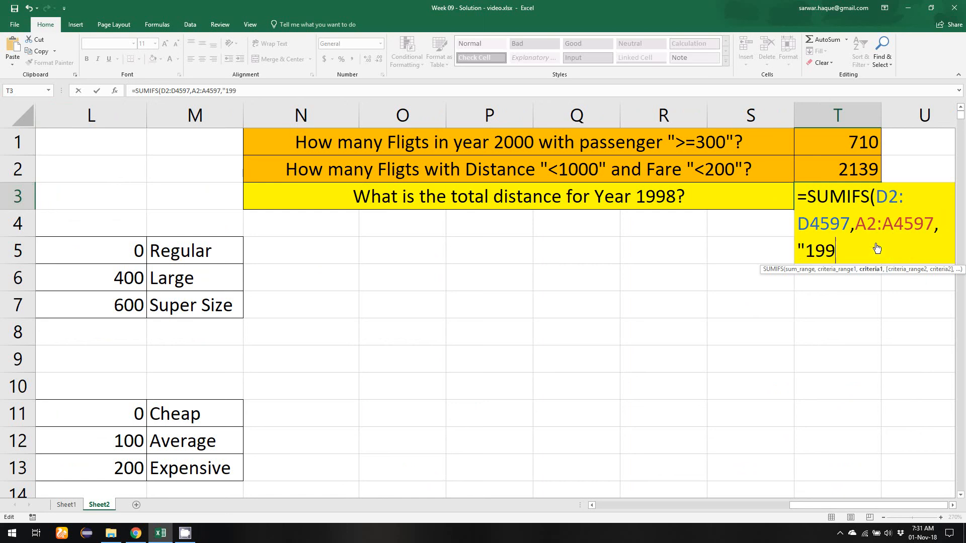
pyautogui.write('8")')
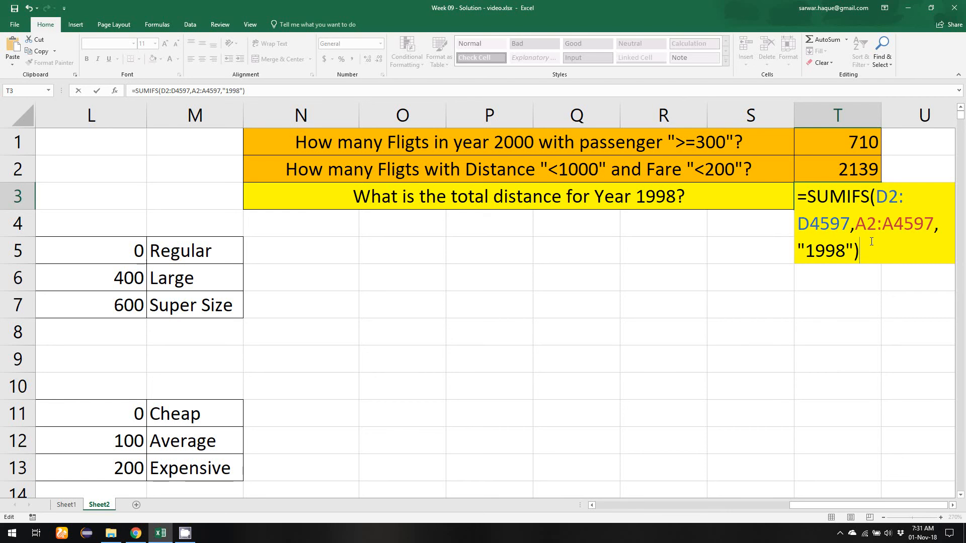
pyautogui.press('Return')
pyautogui.click(846, 201)
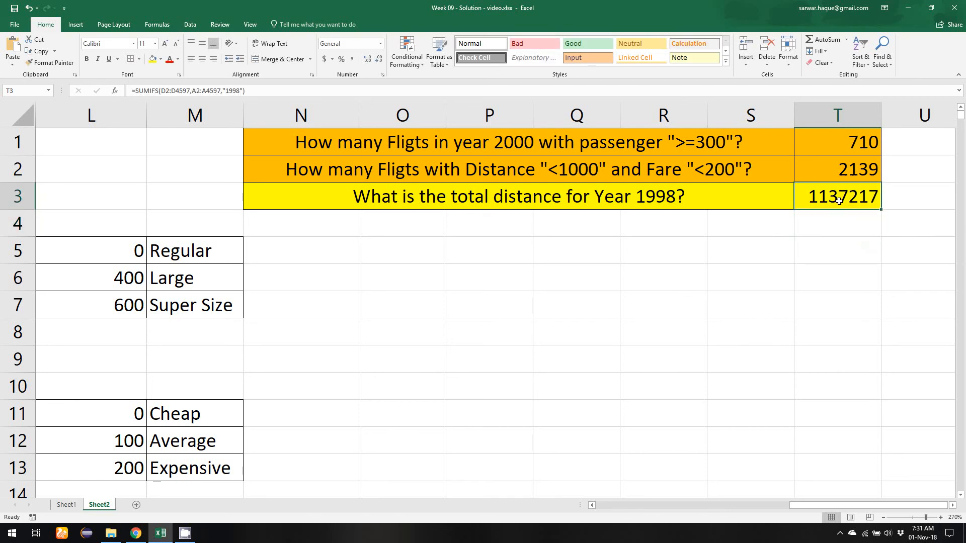
pyautogui.click(839, 533)
pyautogui.rightClick(860, 512)
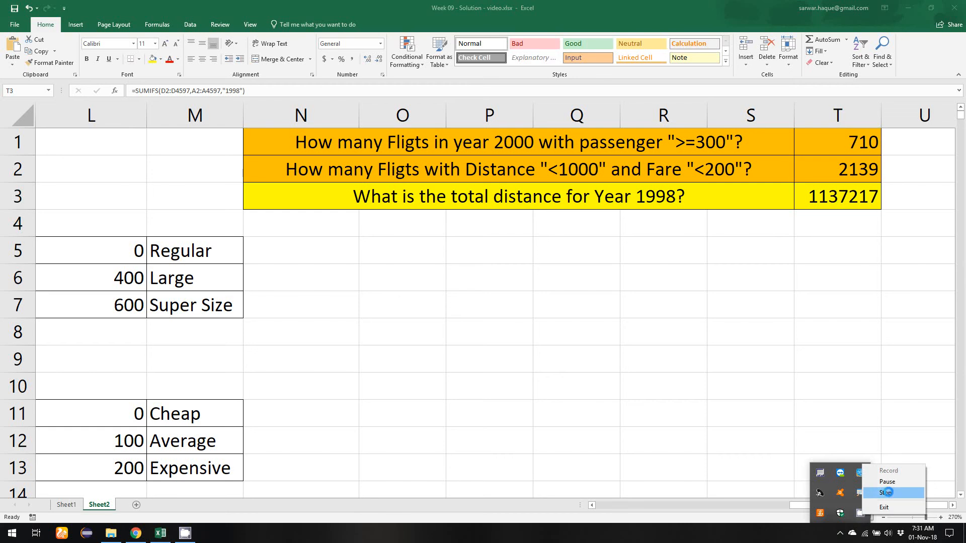